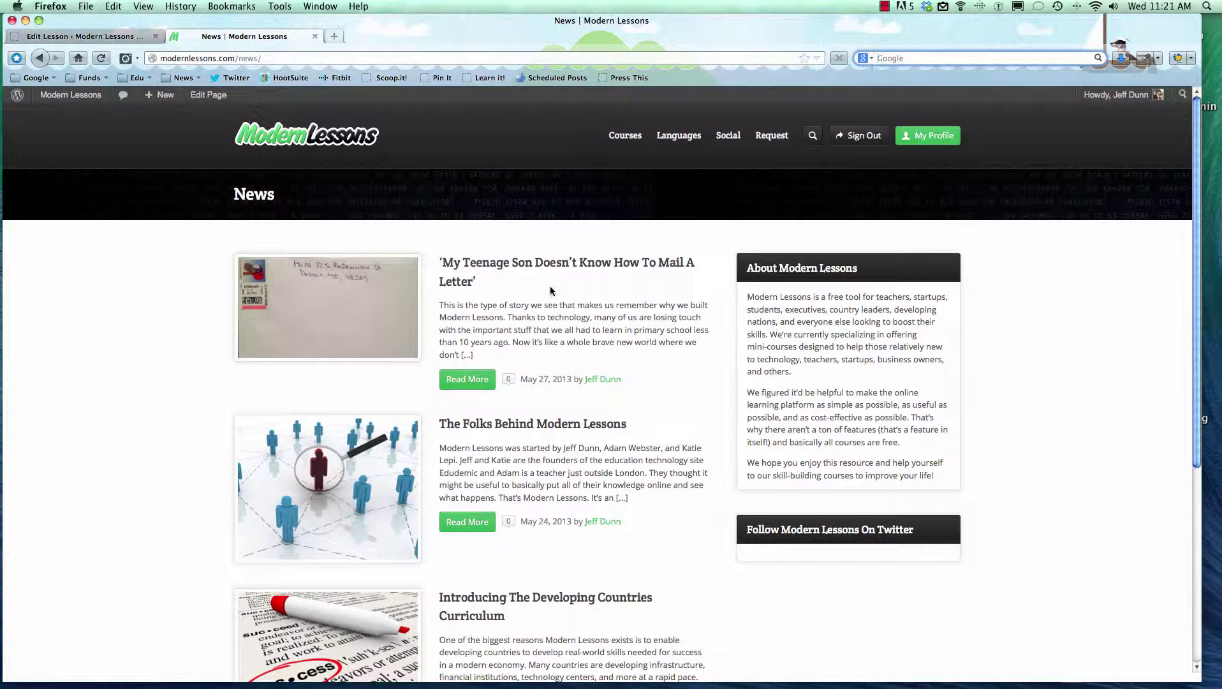
Review the site's News page and its web address ending in news.
{"action": "scroll", "coordinate": [561, 284], "scroll_direction": "down", "scroll_amount": 5}
{"action": "scroll", "coordinate": [511, 274], "scroll_direction": "up", "scroll_amount": 5}
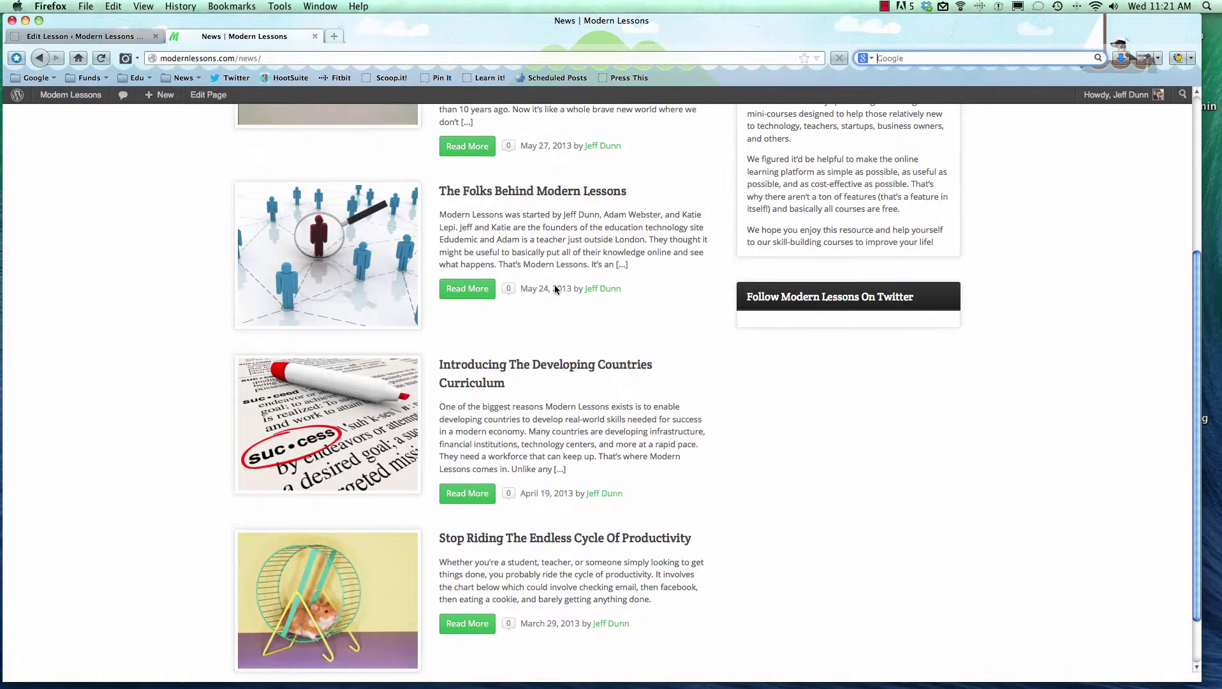
{"action": "left_click", "coordinate": [240, 58]}
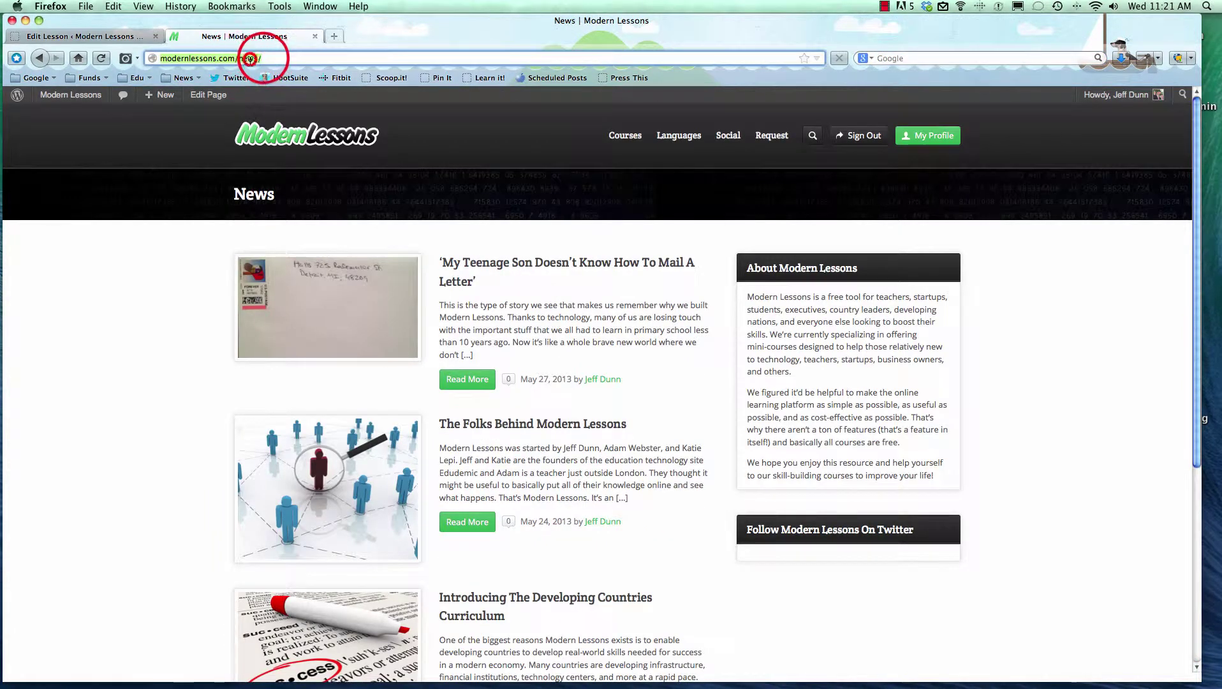
{"action": "left_click", "coordinate": [262, 58]}
{"action": "left_click", "coordinate": [523, 313]}
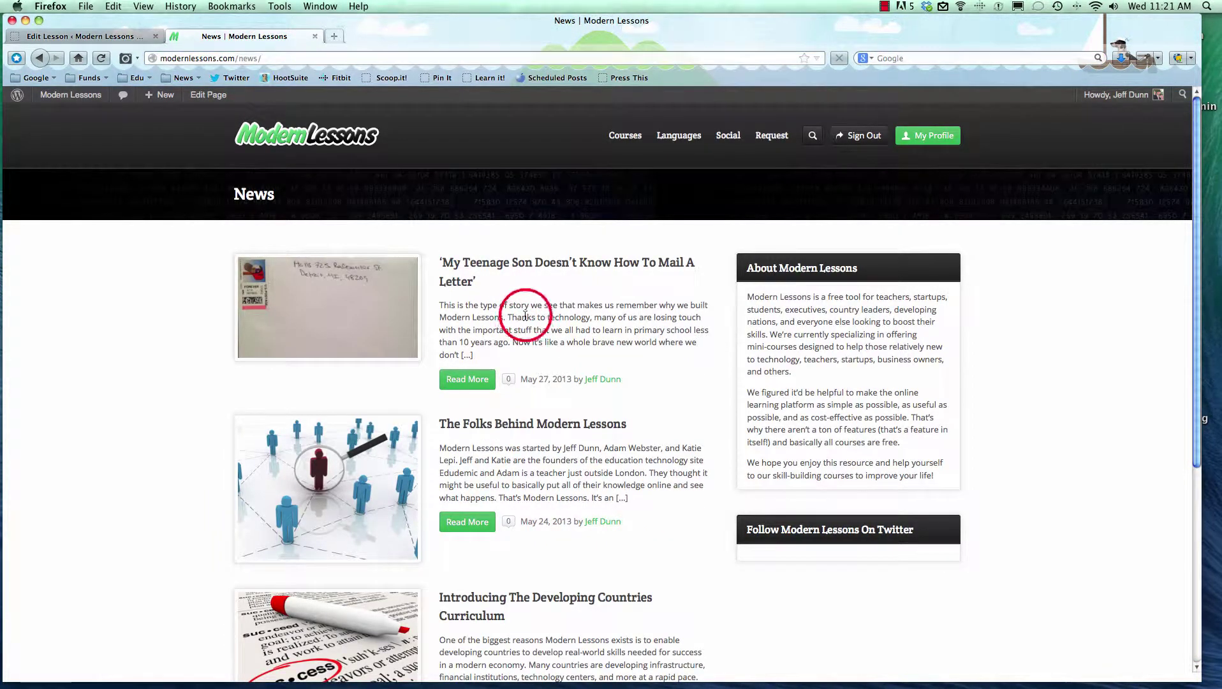
{"action": "scroll", "coordinate": [552, 304], "scroll_direction": "down", "scroll_amount": 5}
{"action": "scroll", "coordinate": [552, 305], "scroll_direction": "up", "scroll_amount": 5}
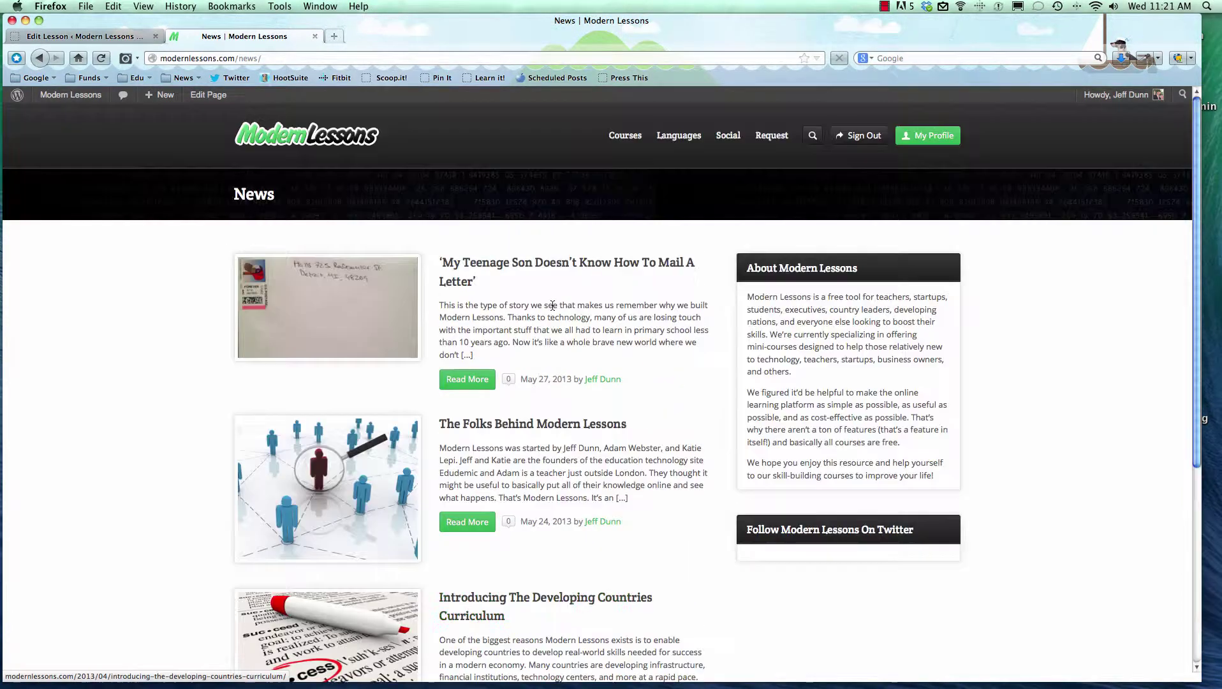
{"action": "left_click", "coordinate": [551, 306]}
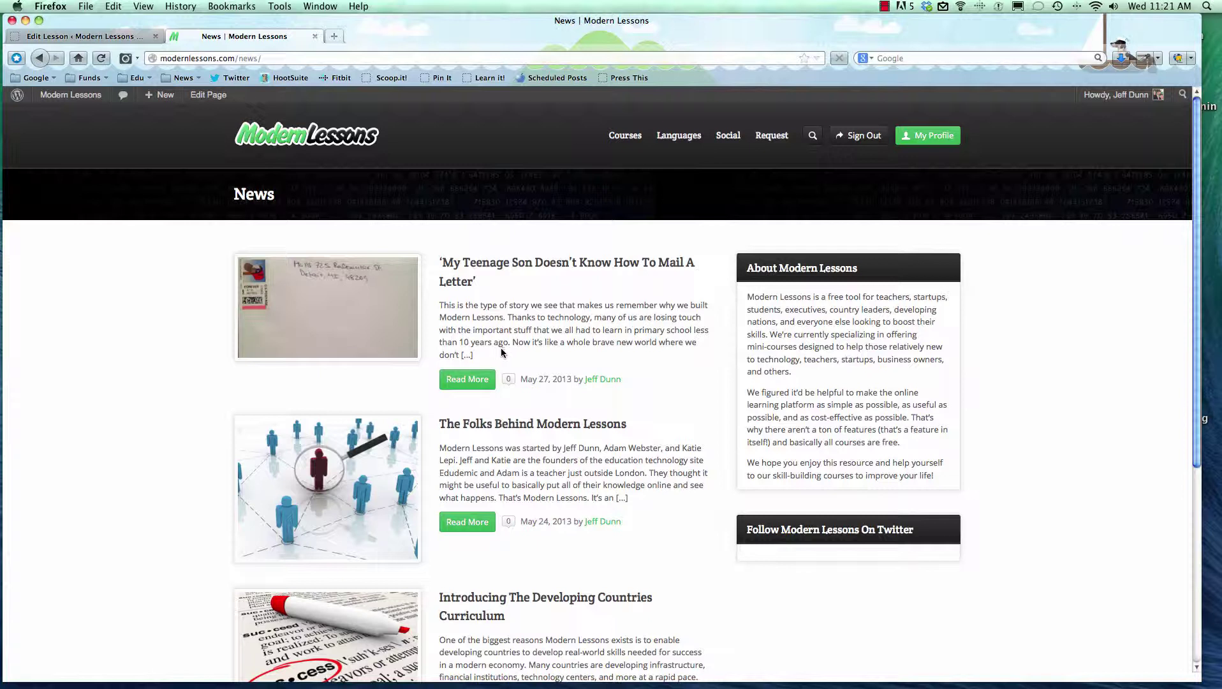
{"action": "left_click", "coordinate": [539, 323]}
Start a new post titled 'How To Learn'.
{"action": "mouse_move", "coordinate": [159, 95]}
{"action": "left_click", "coordinate": [160, 118]}
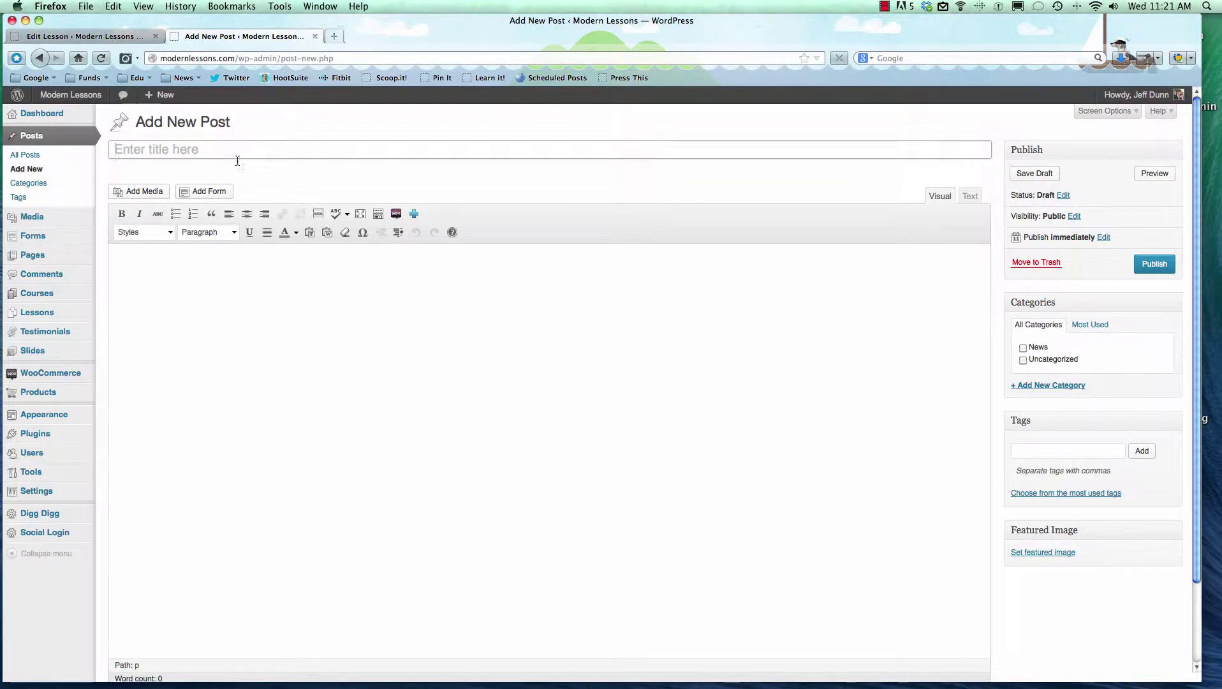
{"action": "left_click", "coordinate": [177, 153]}
{"action": "type", "text": "Ho"}
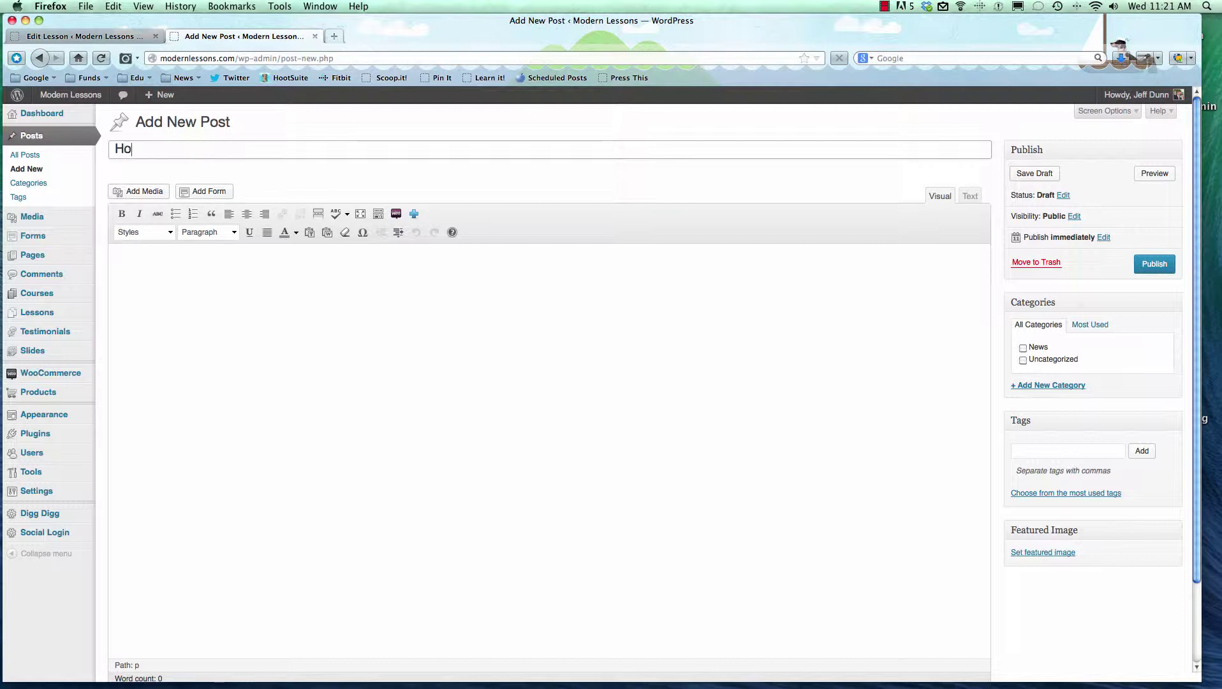
{"action": "type", "text": "w To Learn"}
Paste the e-learning design research paragraph into the post body via the Text editor.
{"action": "left_click", "coordinate": [298, 285]}
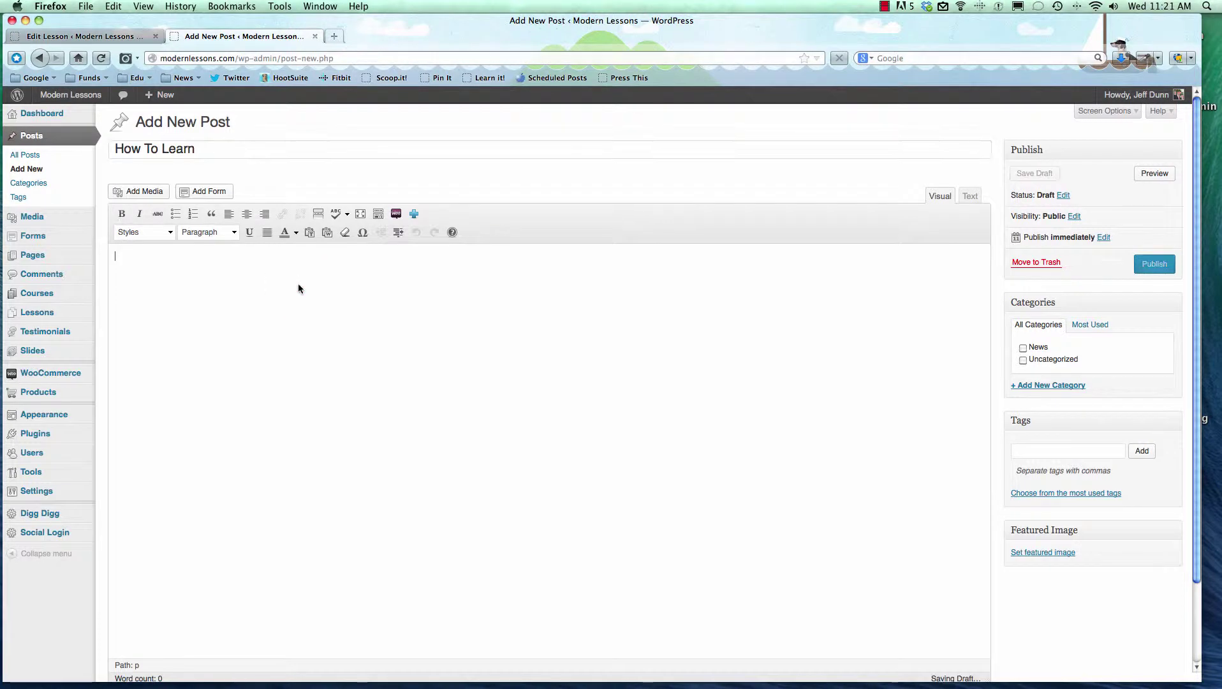
{"action": "left_click", "coordinate": [965, 191]}
{"action": "left_click", "coordinate": [926, 268]}
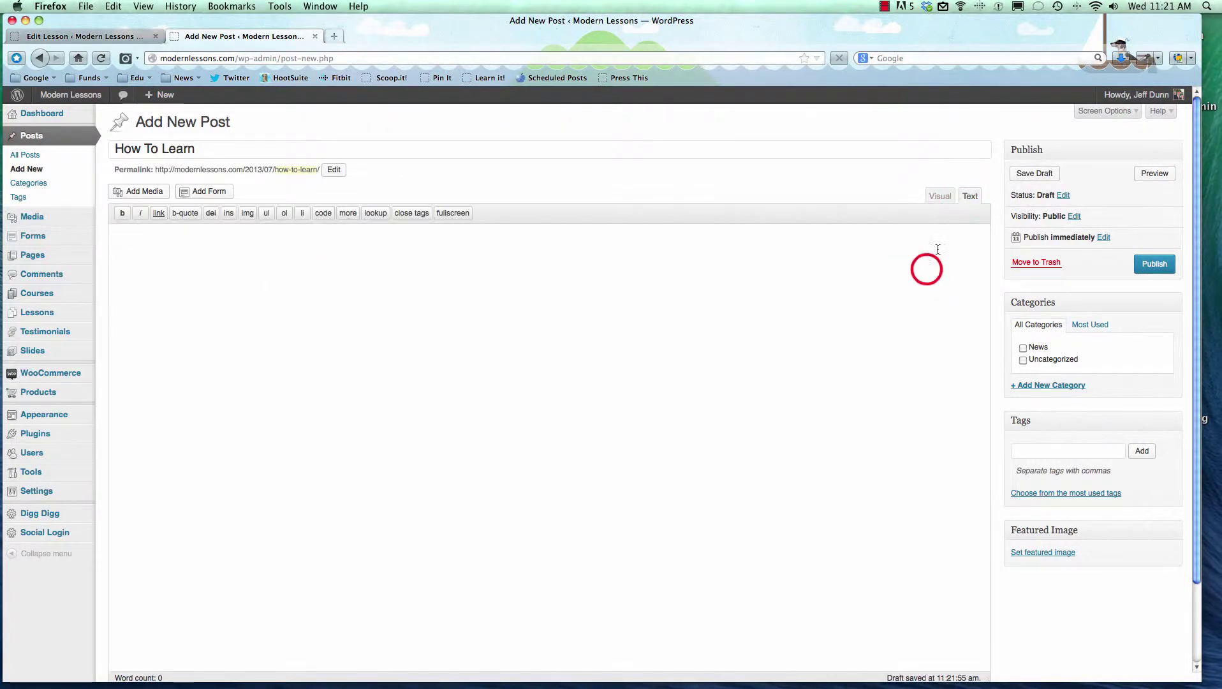
{"action": "left_click", "coordinate": [948, 196]}
Add an empty paragraph below the intro and bring up the Add Media window.
{"action": "left_click", "coordinate": [171, 258]}
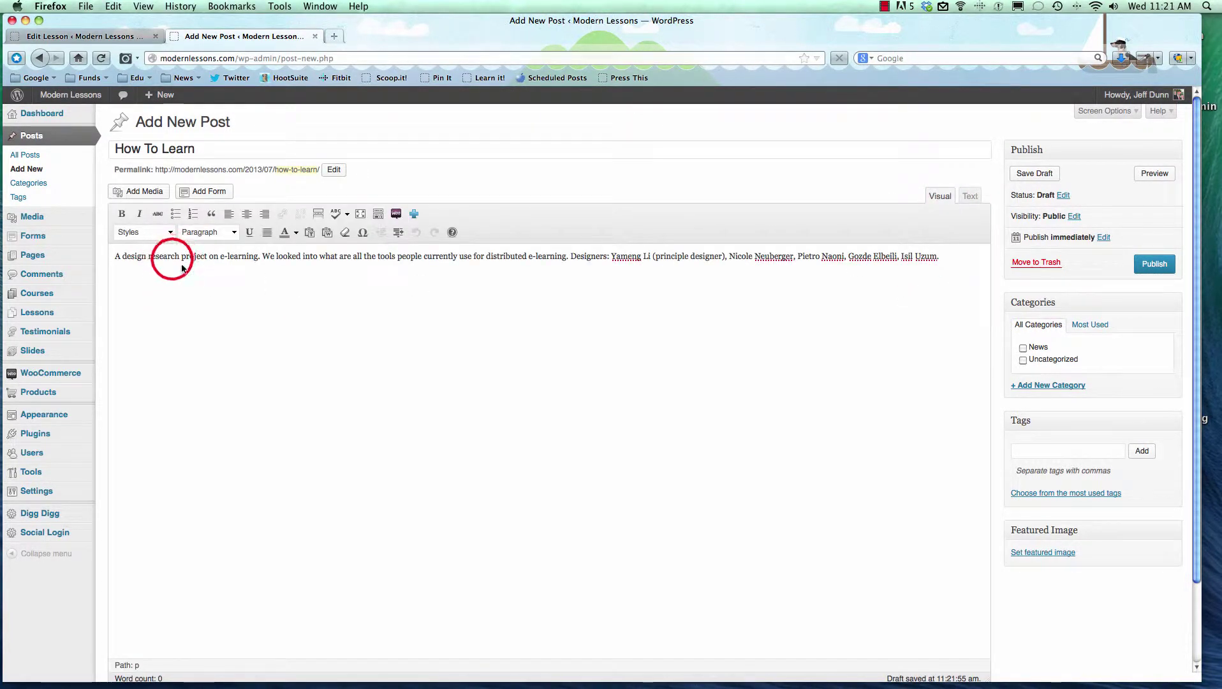
{"action": "left_click", "coordinate": [959, 260]}
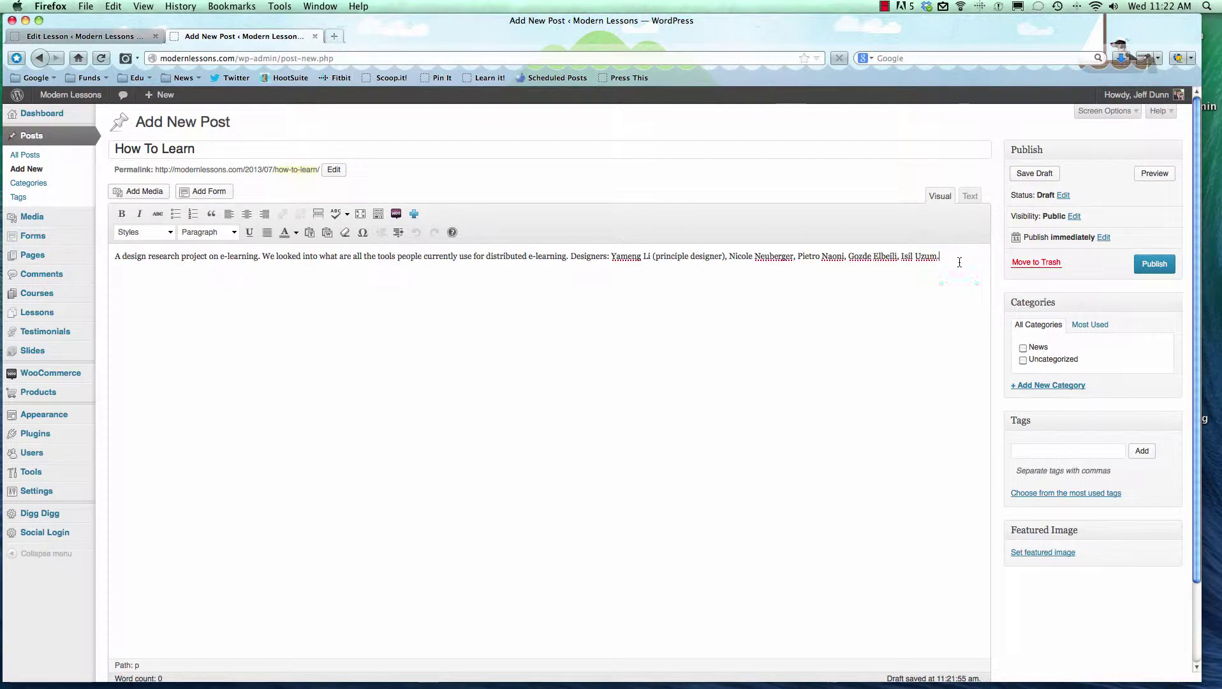
{"action": "key", "text": "Return"}
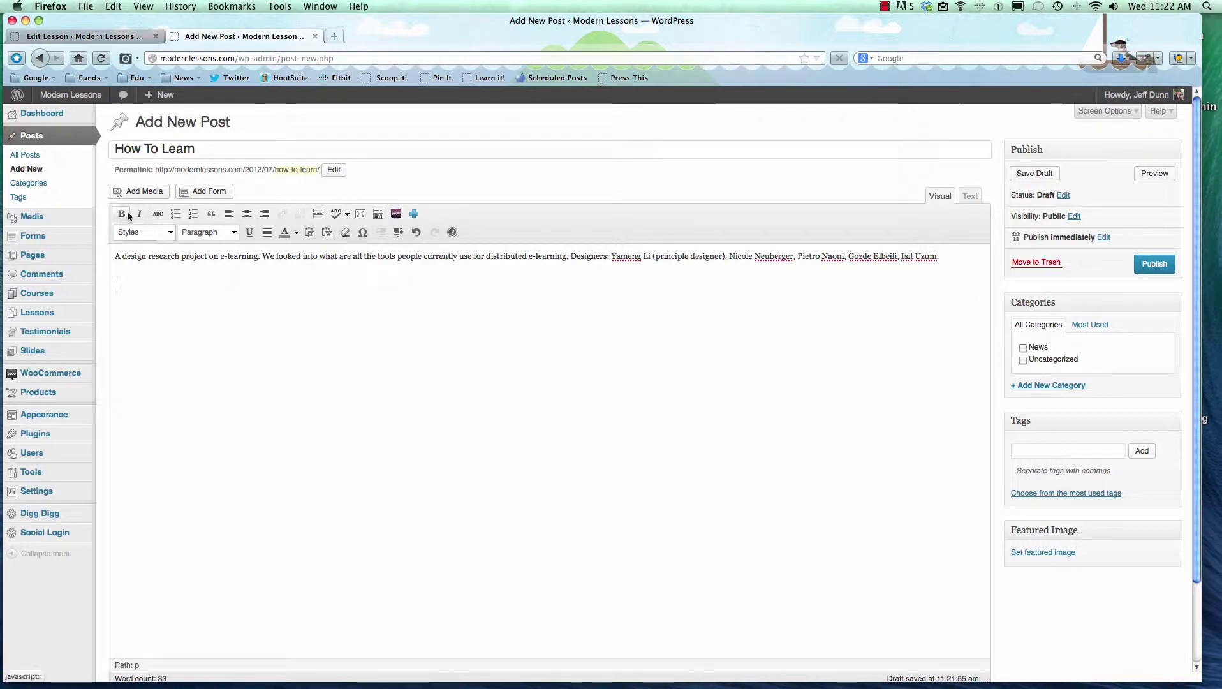
{"action": "left_click", "coordinate": [134, 192]}
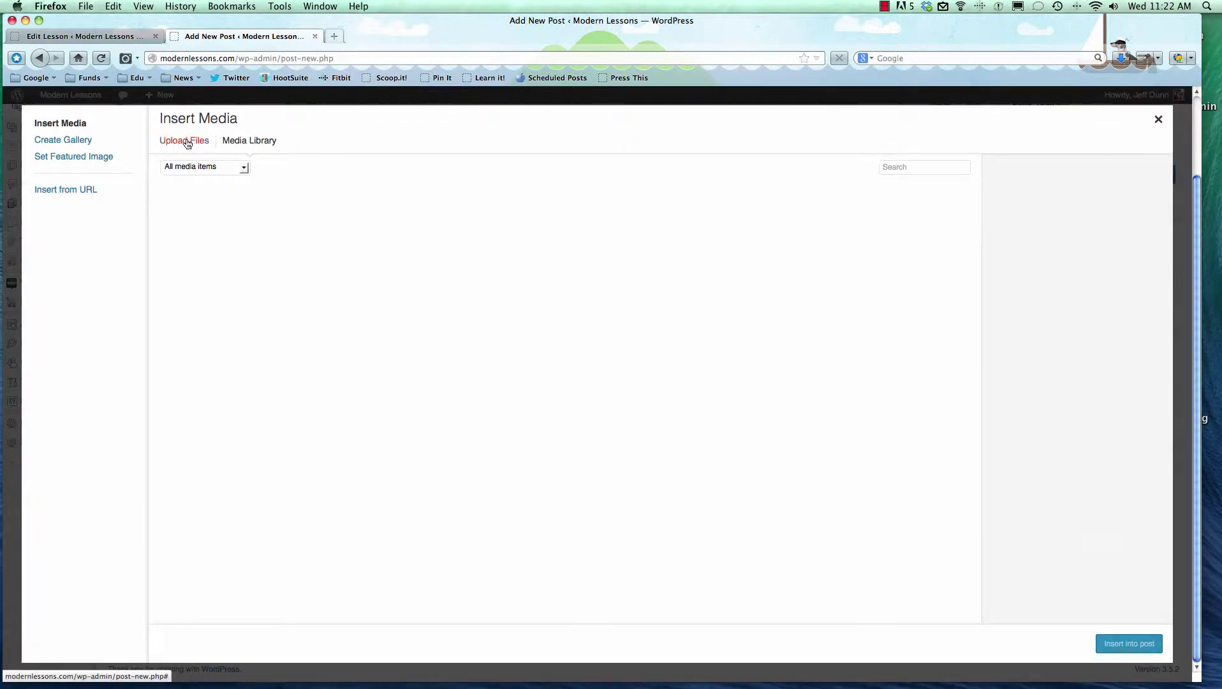
Upload distributedlearning.jpg from the Desktop into the media library.
{"action": "left_click", "coordinate": [186, 142]}
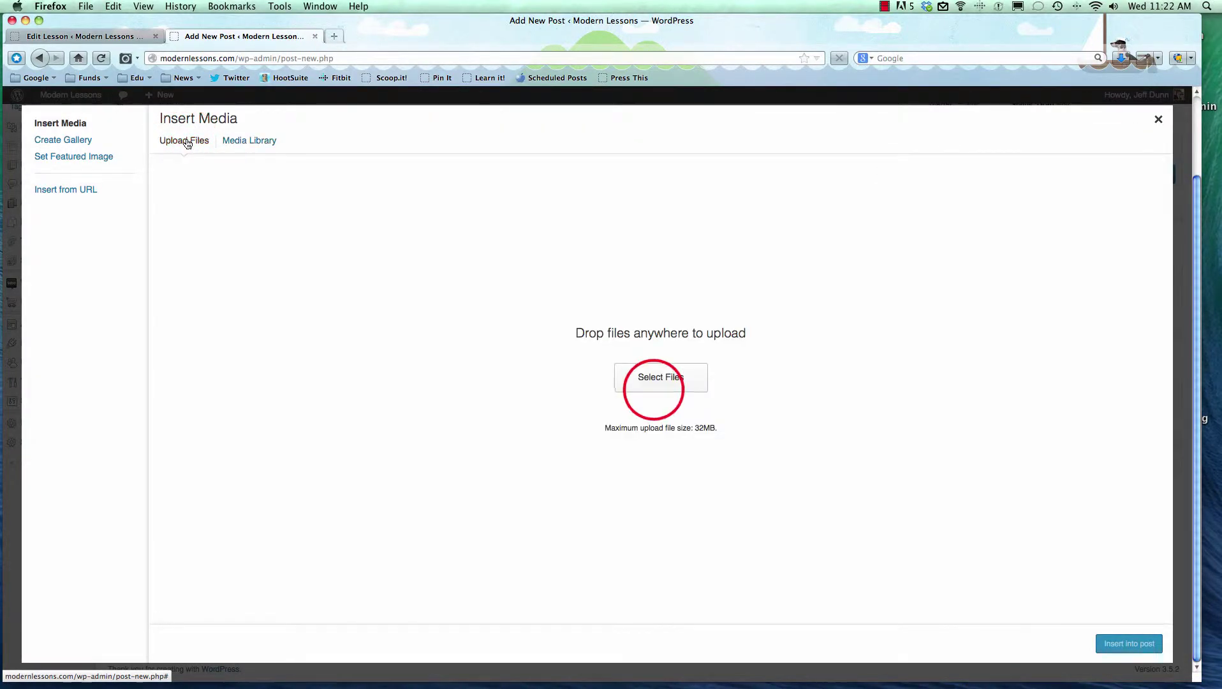
{"action": "left_click", "coordinate": [653, 388]}
{"action": "left_click", "coordinate": [368, 132]}
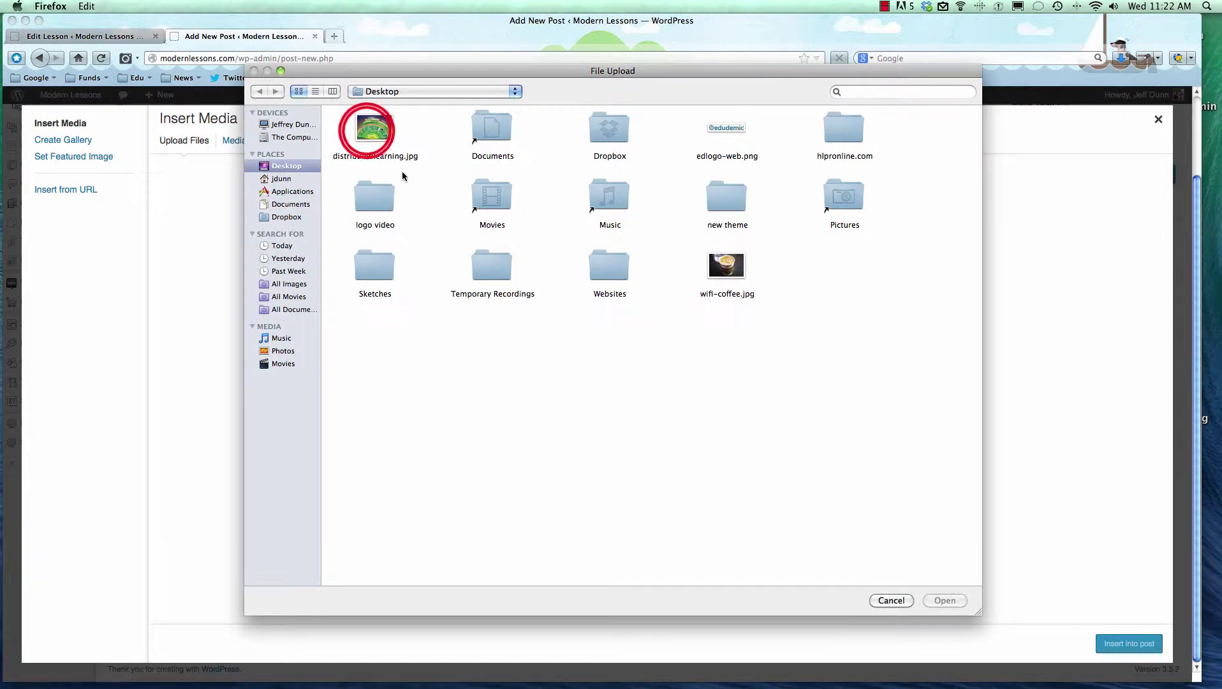
{"action": "double_click", "coordinate": [368, 134]}
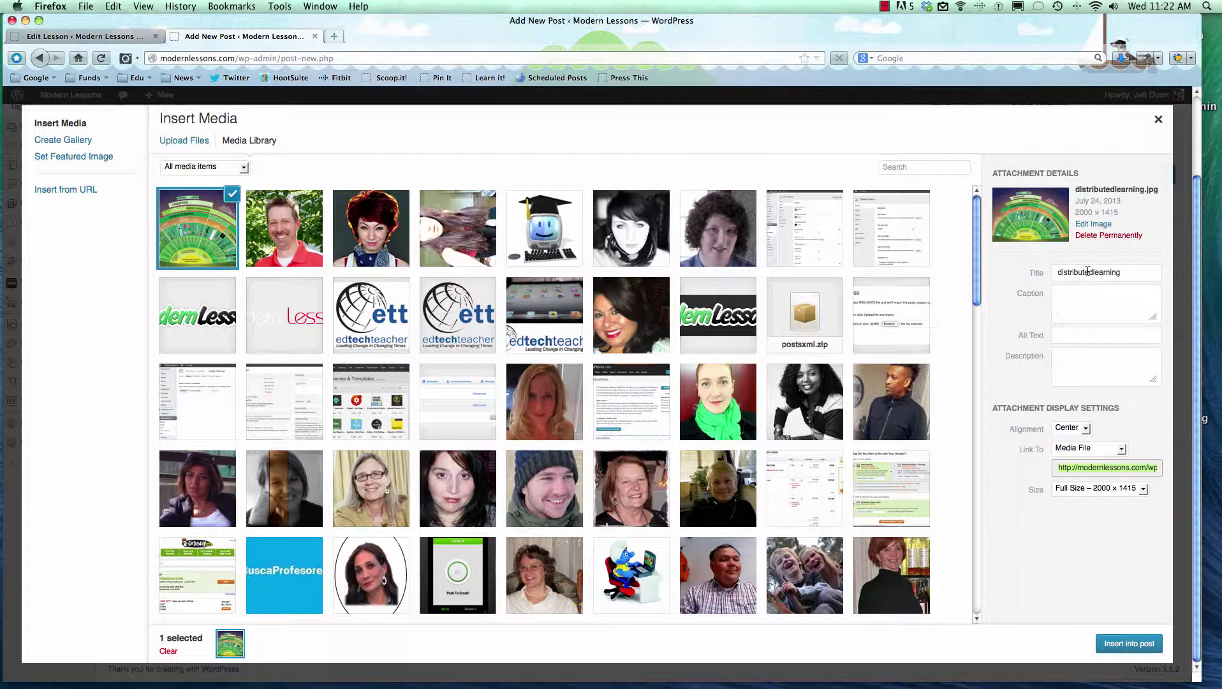
Give distributedlearning.jpg the alt text and description 'distributed learning'.
{"action": "left_click", "coordinate": [1086, 335]}
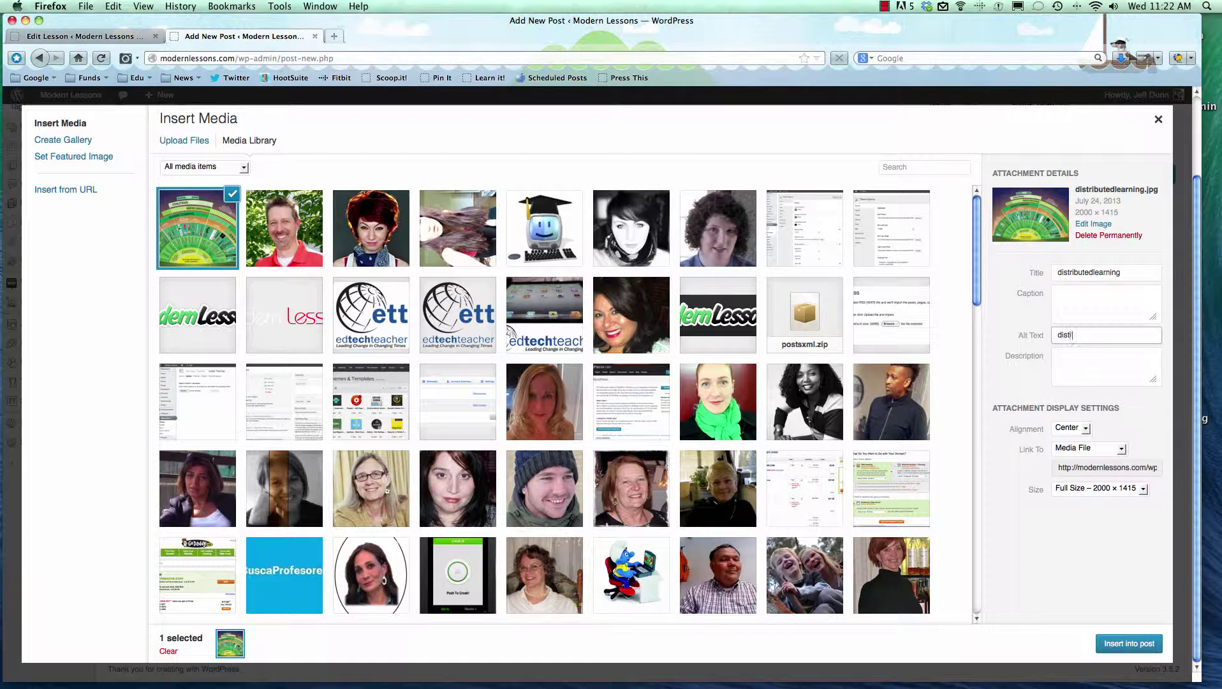
{"action": "type", "text": "distributed learning"}
{"action": "triple_click", "coordinate": [1081, 335]}
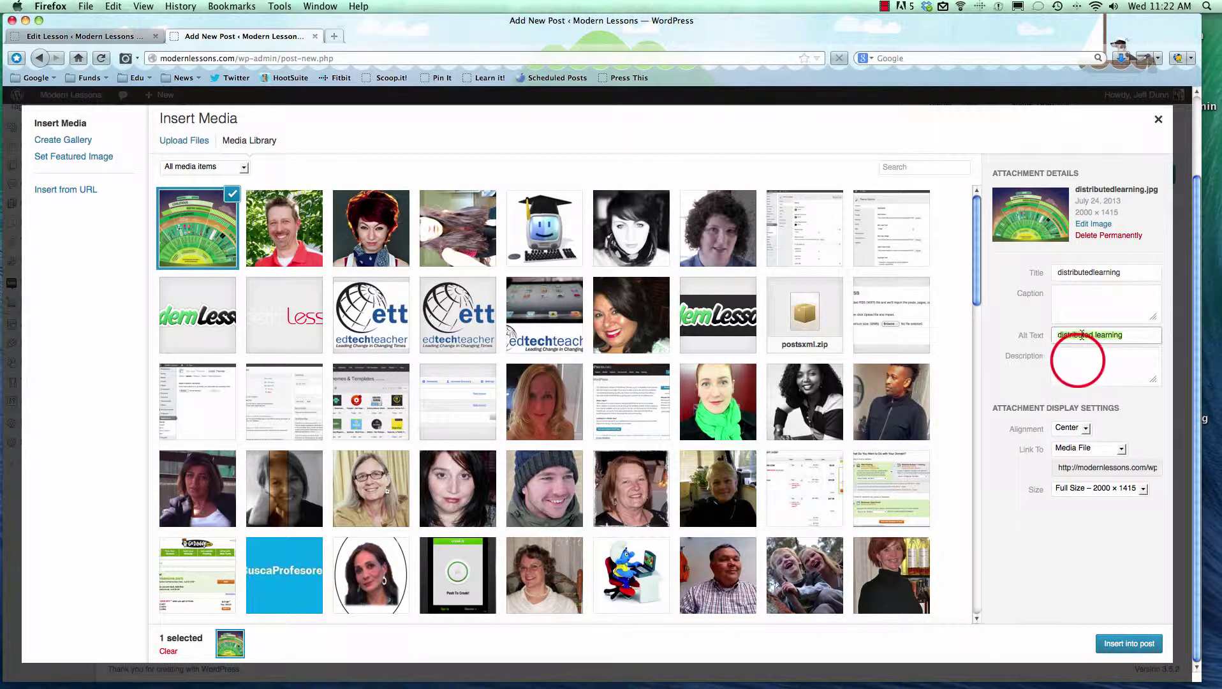
{"action": "key", "text": "super+c"}
{"action": "left_click", "coordinate": [1091, 359]}
{"action": "key", "text": "super+v"}
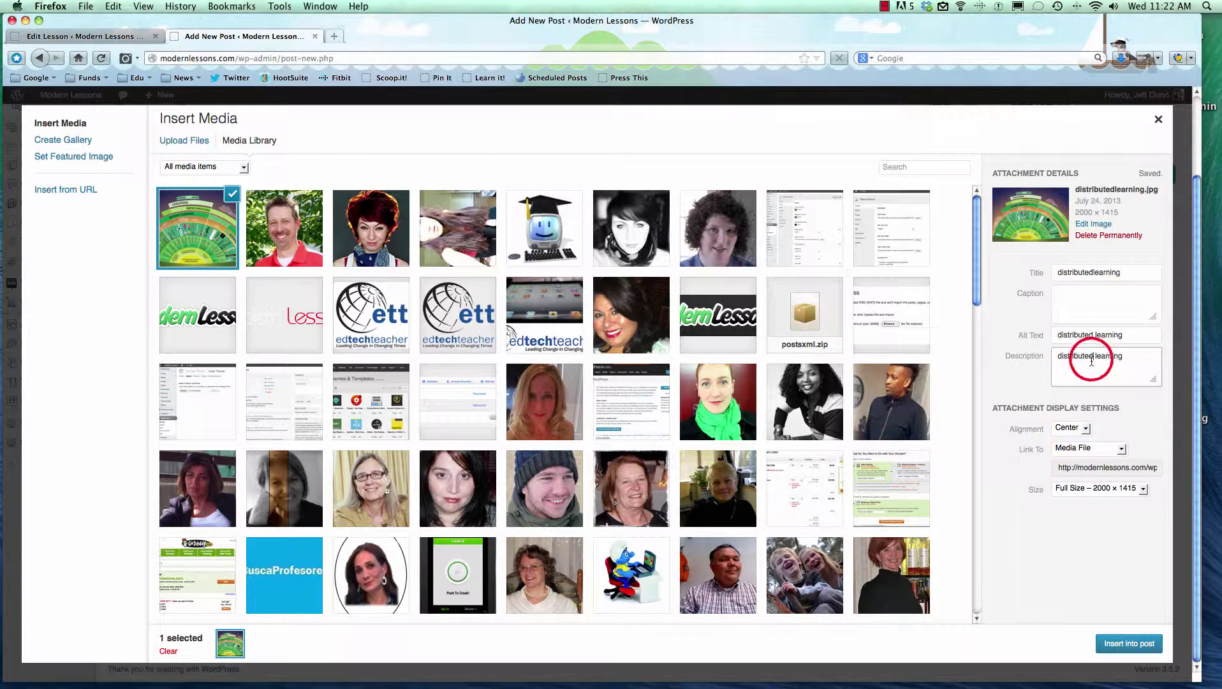
{"action": "left_click", "coordinate": [1076, 488]}
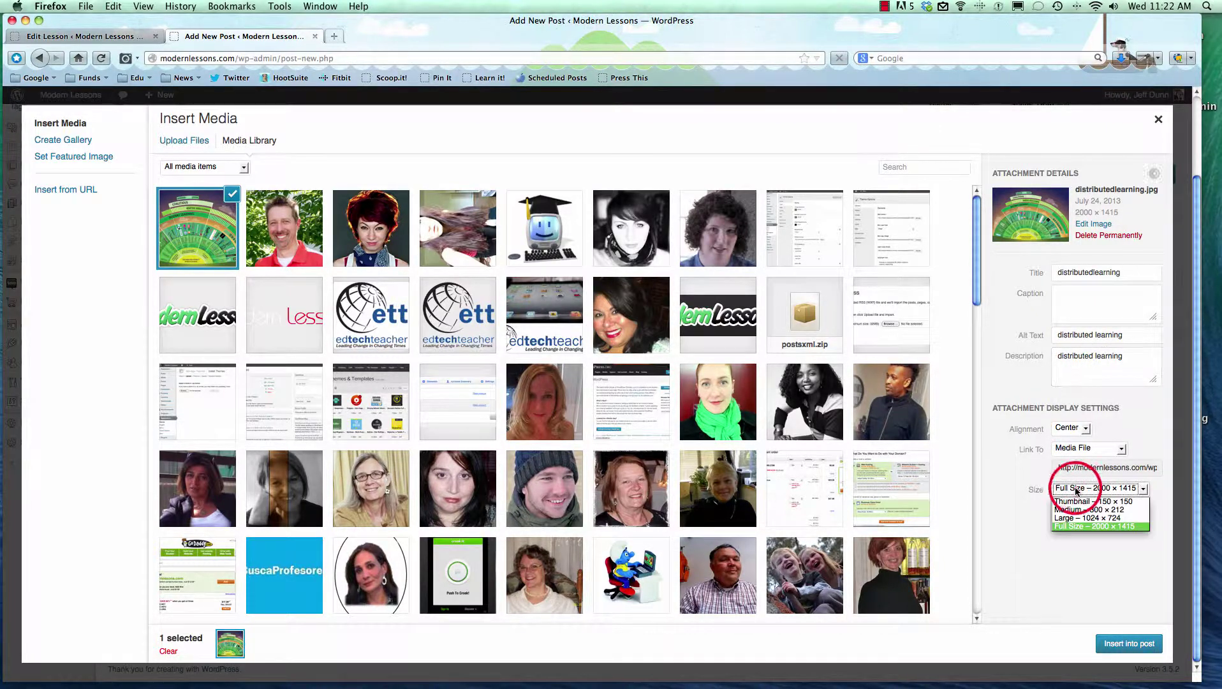
Insert the infographic centred at Large 1024 × 724, linked to its media file.
{"action": "left_click", "coordinate": [1092, 518]}
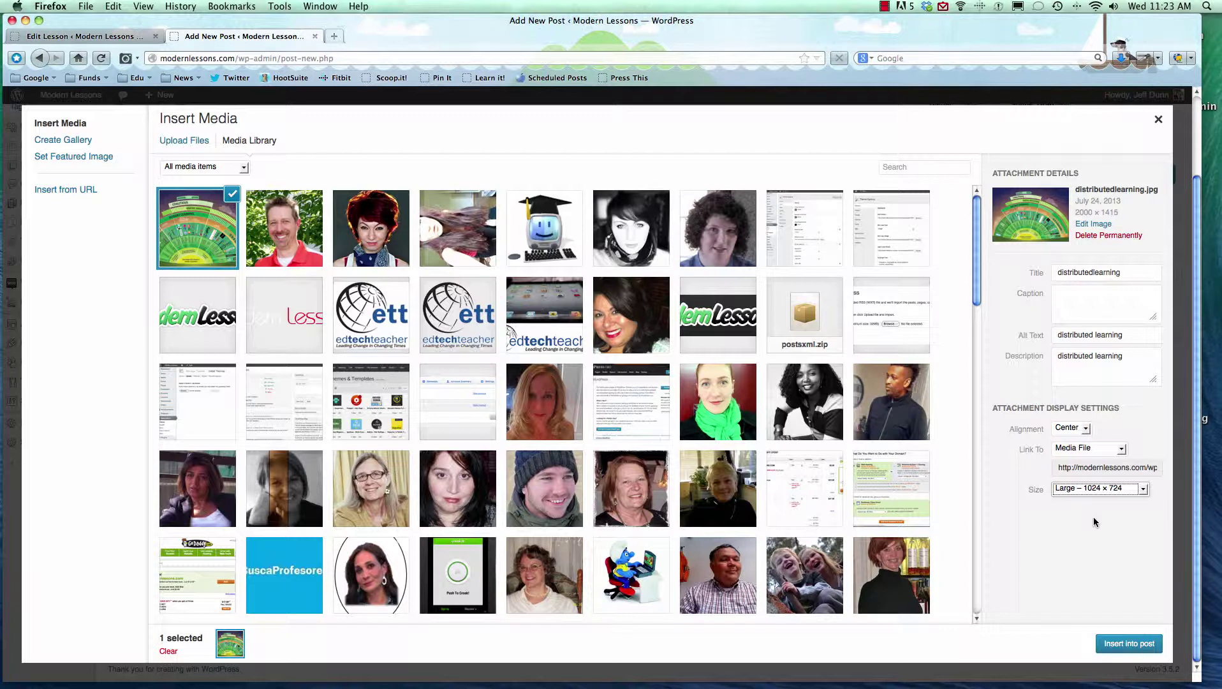
{"action": "left_click", "coordinate": [1070, 428]}
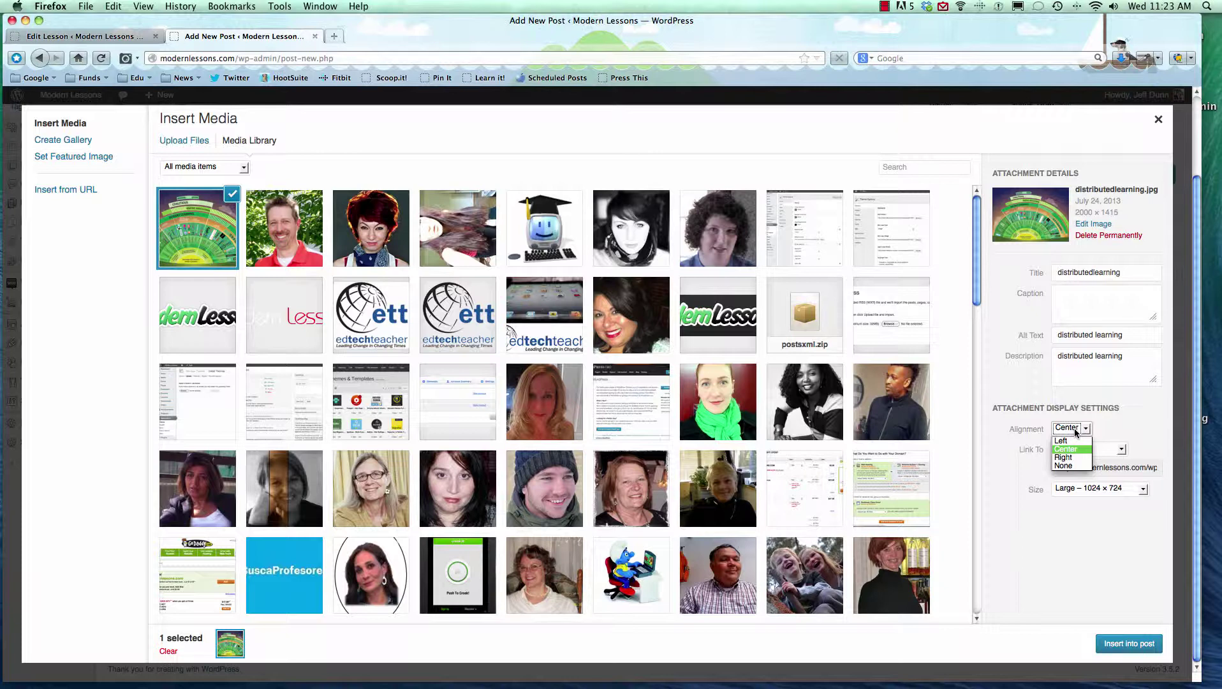
{"action": "left_click", "coordinate": [1075, 428]}
{"action": "left_click", "coordinate": [1077, 446]}
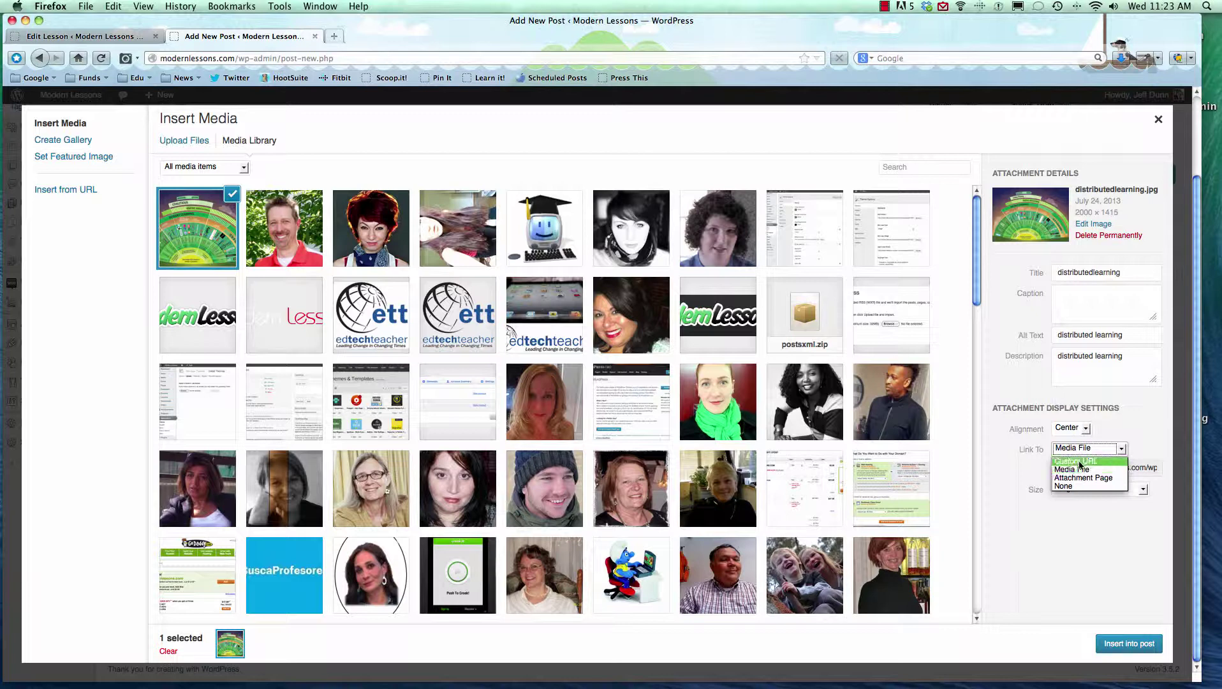
{"action": "left_click", "coordinate": [1075, 460]}
{"action": "left_click", "coordinate": [1092, 468]}
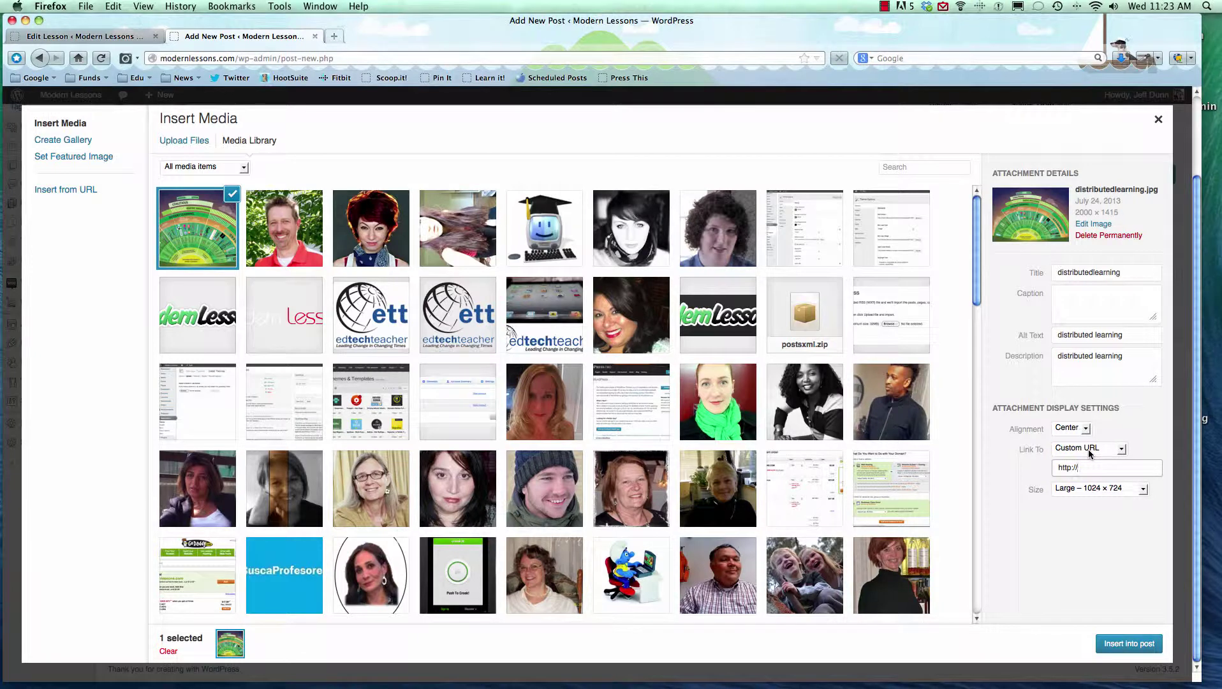
{"action": "left_click", "coordinate": [1089, 453]}
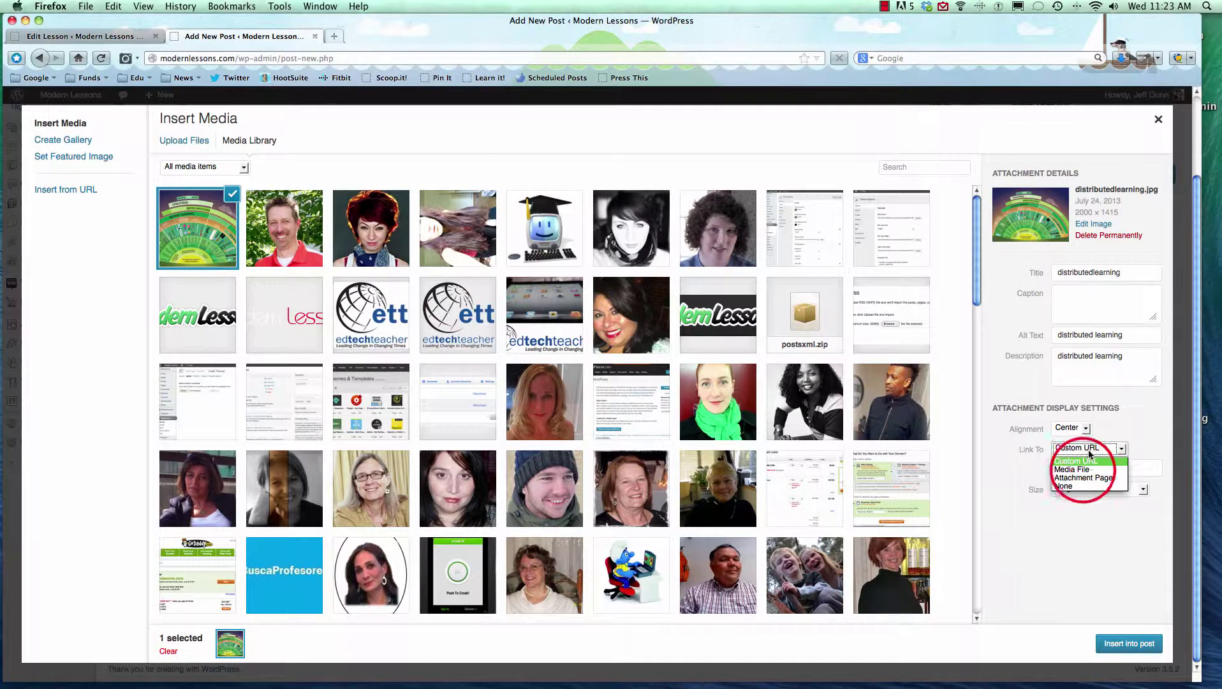
{"action": "left_click", "coordinate": [1078, 469]}
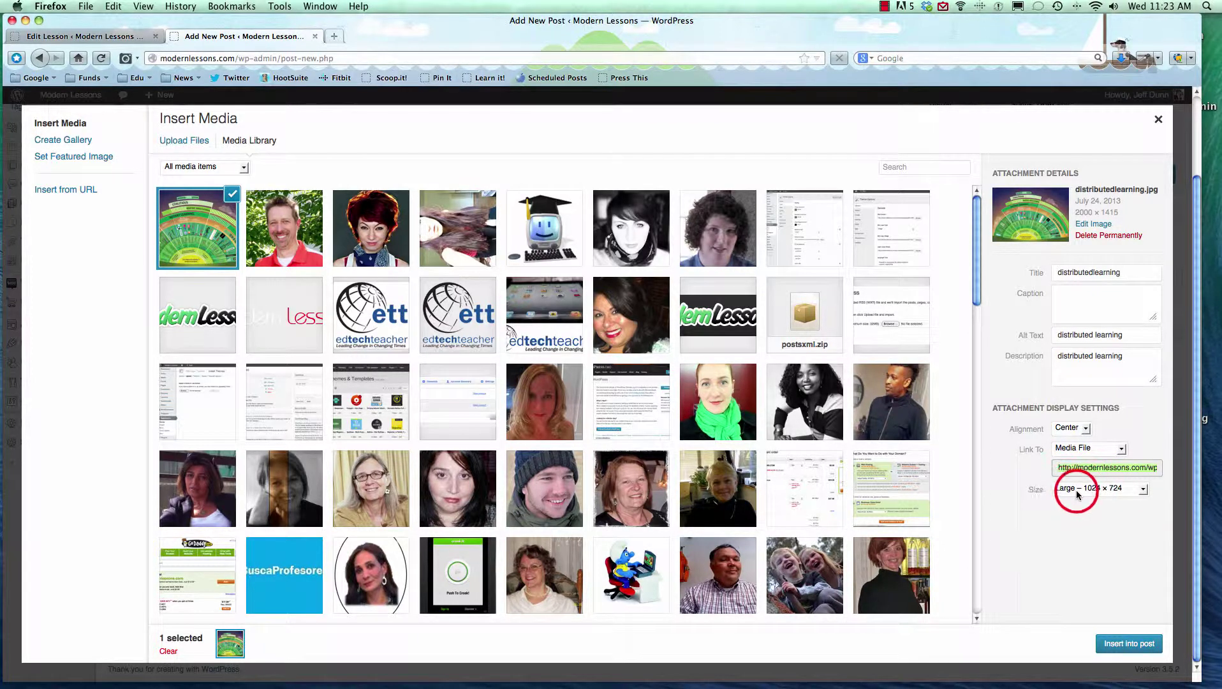
{"action": "left_click", "coordinate": [1076, 490]}
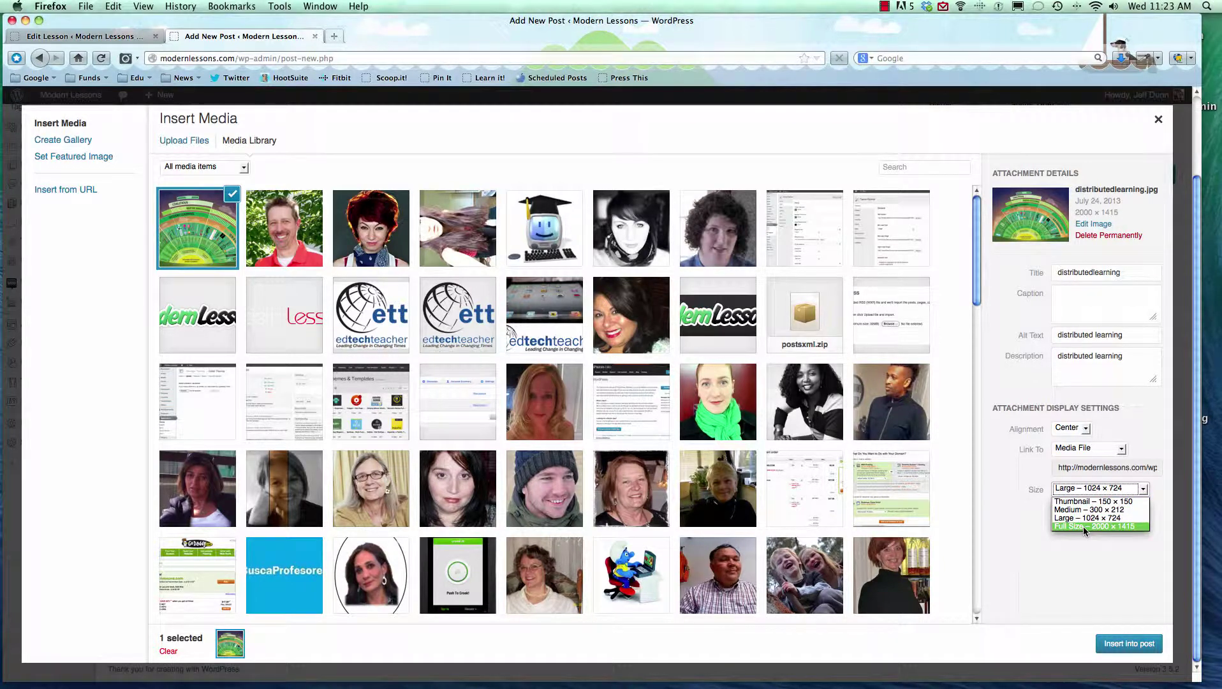
{"action": "left_click", "coordinate": [1085, 525]}
{"action": "left_click", "coordinate": [1123, 646]}
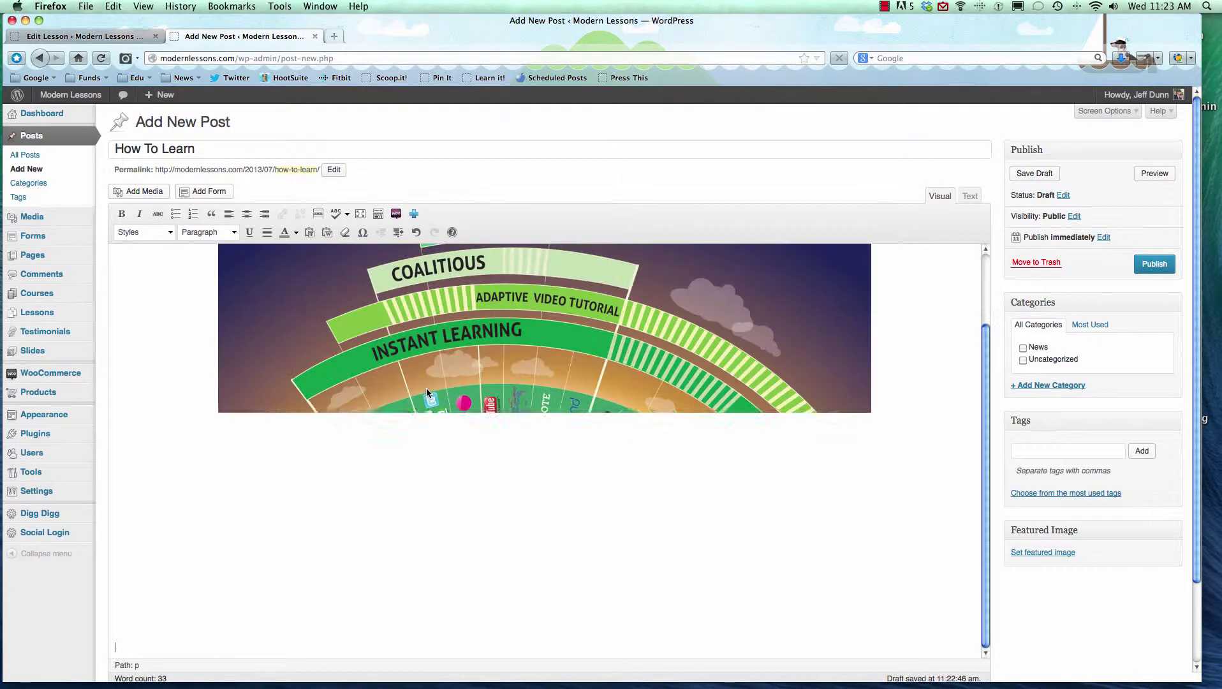
Shrink the inserted infographic by dragging its corner handle inward.
{"action": "scroll", "coordinate": [511, 367], "scroll_direction": "up", "scroll_amount": 3}
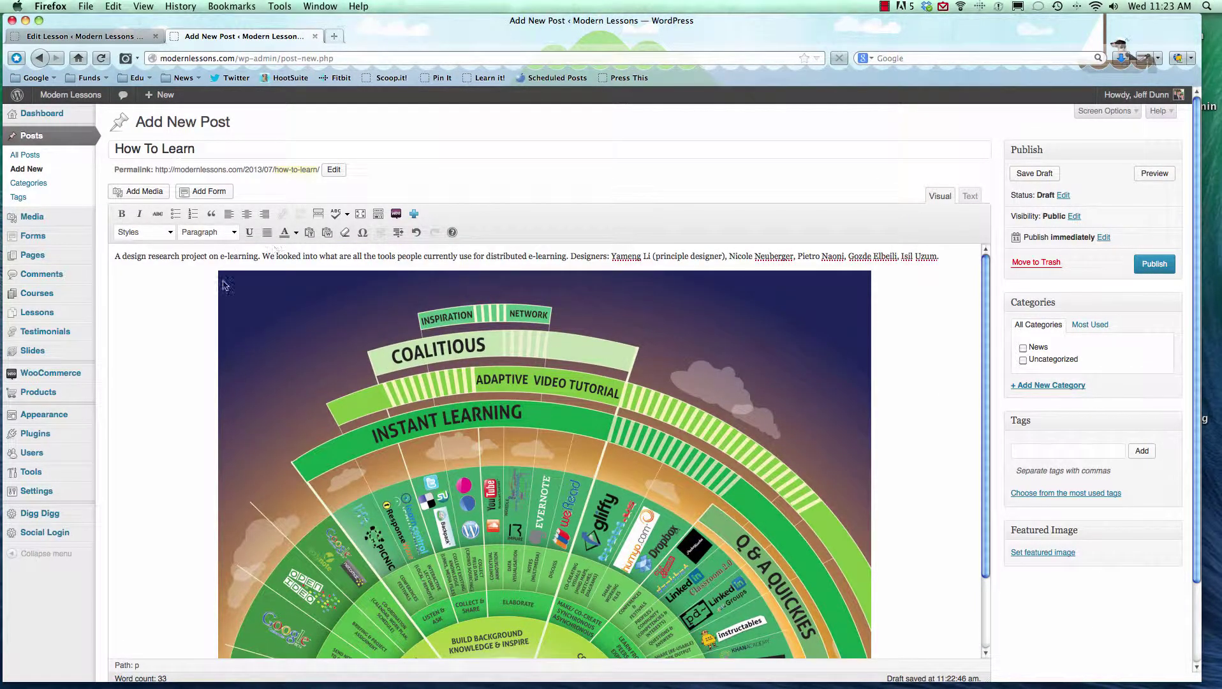
{"action": "left_click", "coordinate": [651, 309]}
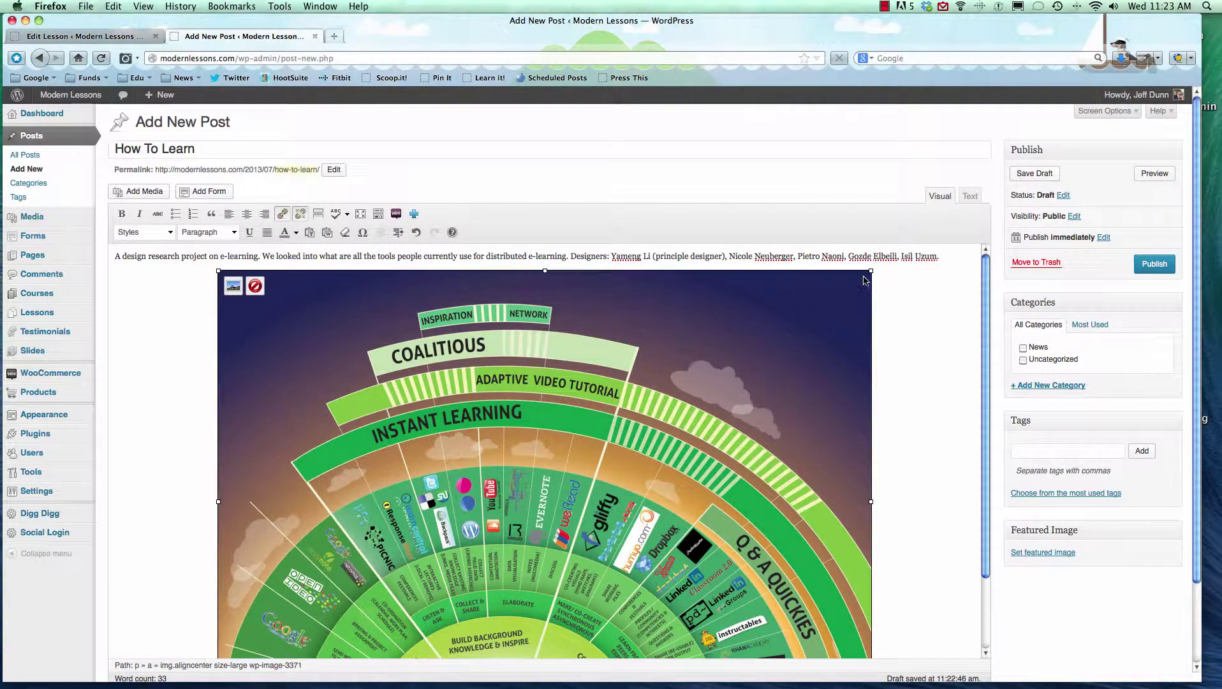
{"action": "left_click_drag", "start_coordinate": [871, 270], "coordinate": [734, 396]}
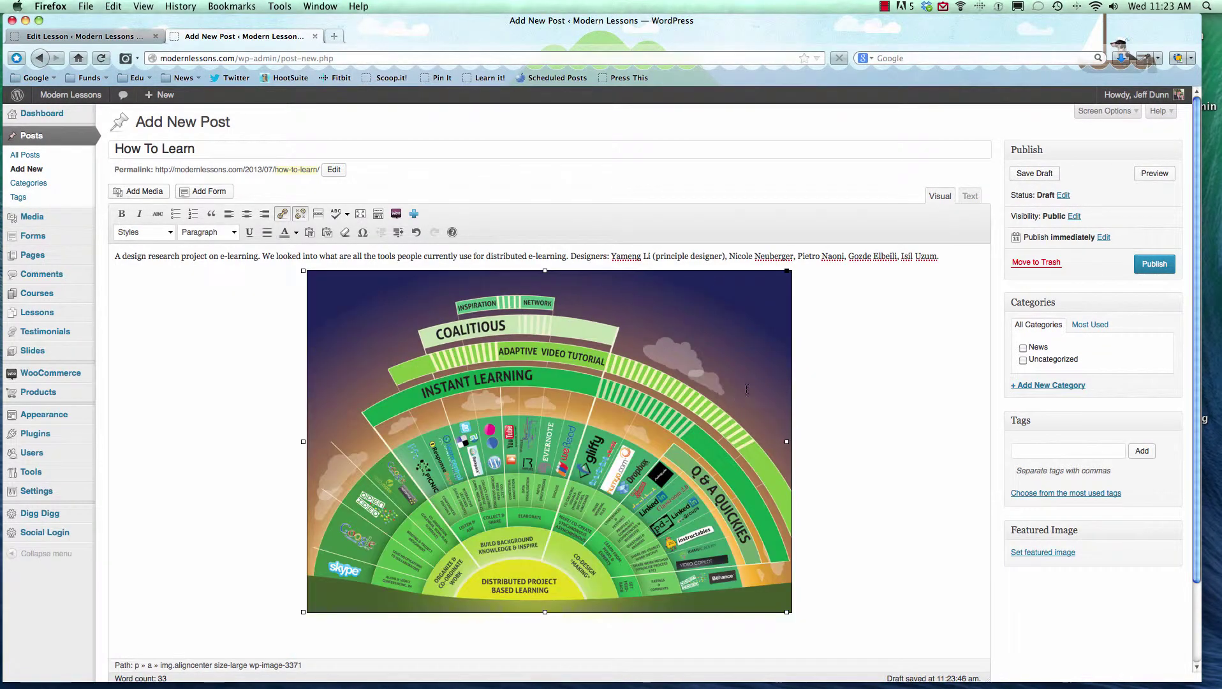
{"action": "left_click", "coordinate": [849, 258]}
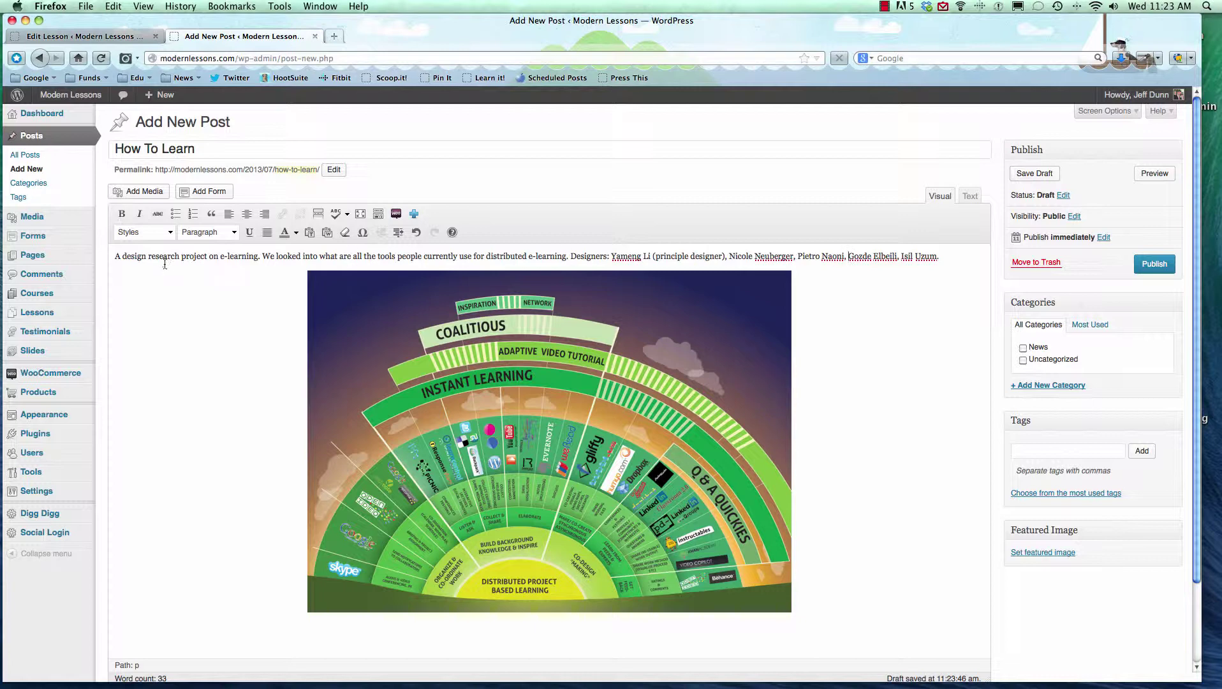
Add placeholder text 'lkhjasdflahksdf' and a new empty paragraph after the intro line.
{"action": "left_click", "coordinate": [212, 256]}
{"action": "left_click", "coordinate": [948, 254]}
{"action": "key", "text": "Return"}
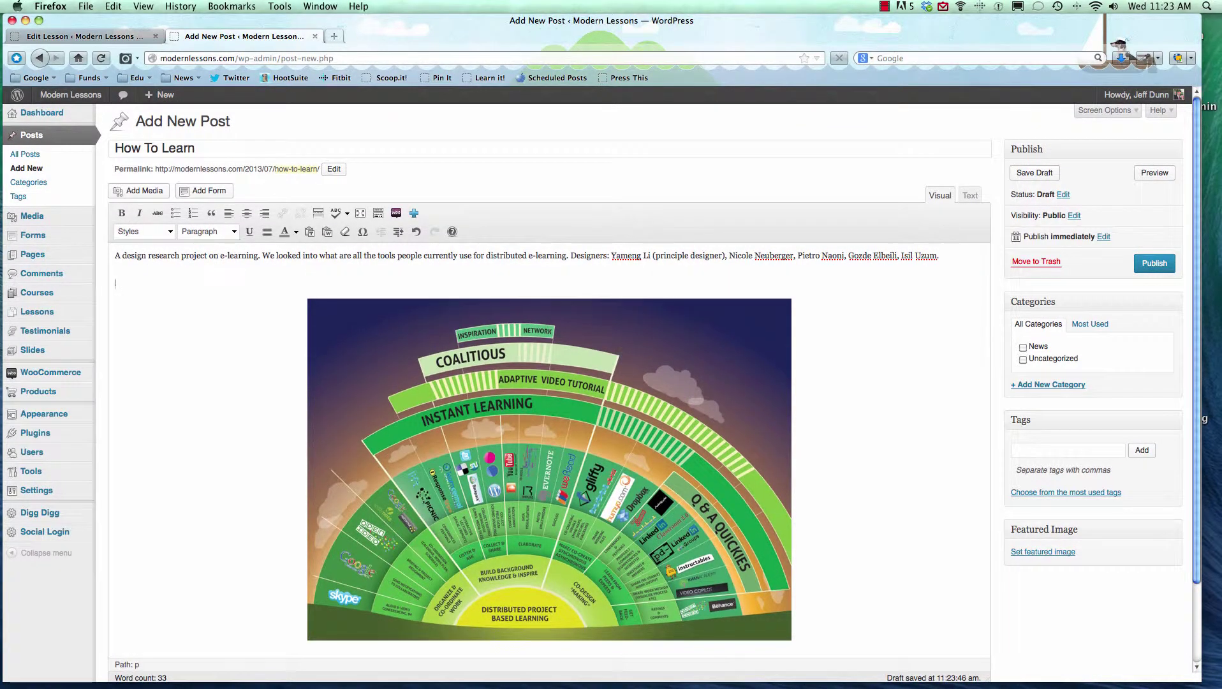
{"action": "type", "text": "lkhjasdflahksdf"}
{"action": "key", "text": "Return"}
{"action": "type", "text": "asdfljhasd"}
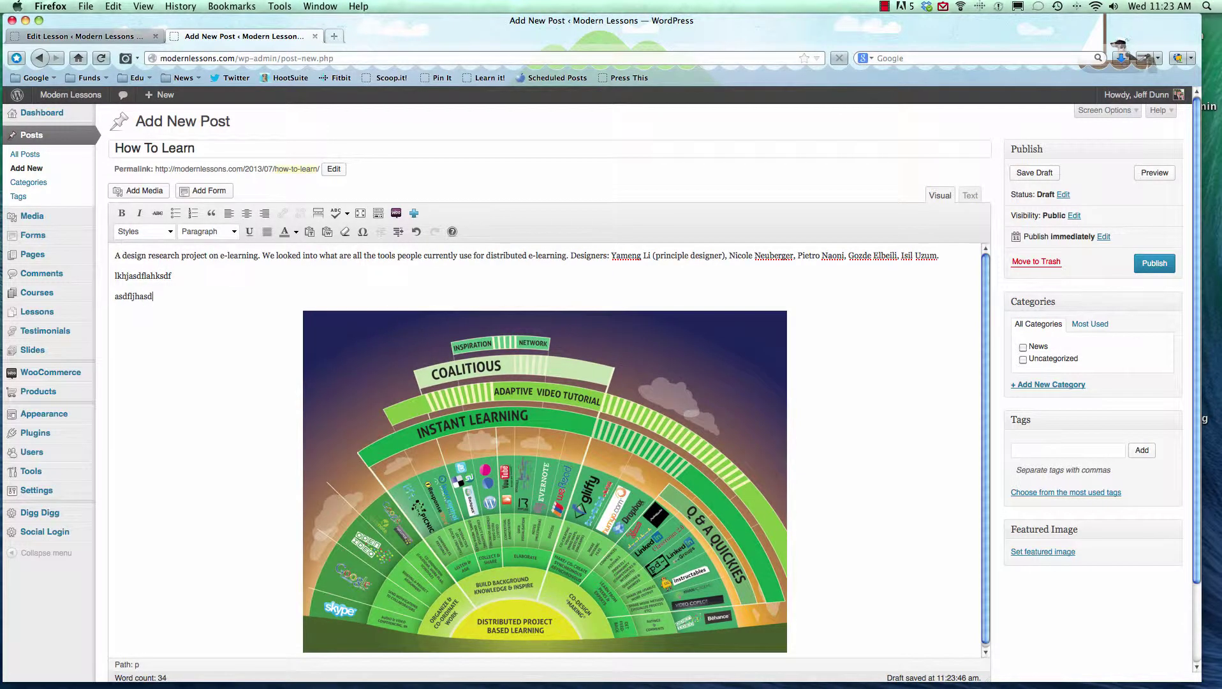
{"action": "left_click_drag", "start_coordinate": [153, 297], "coordinate": [115, 278]}
{"action": "left_click", "coordinate": [175, 213]}
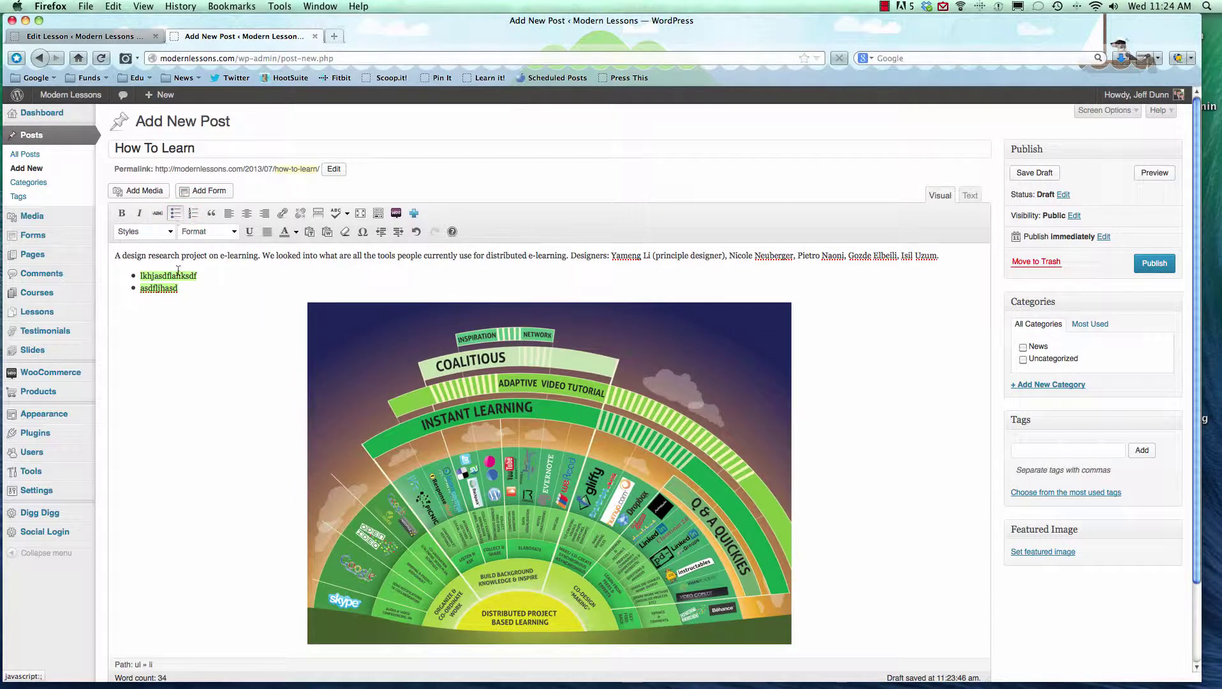
{"action": "left_click", "coordinate": [136, 214]}
{"action": "left_click", "coordinate": [123, 214]}
{"action": "left_click", "coordinate": [283, 232]}
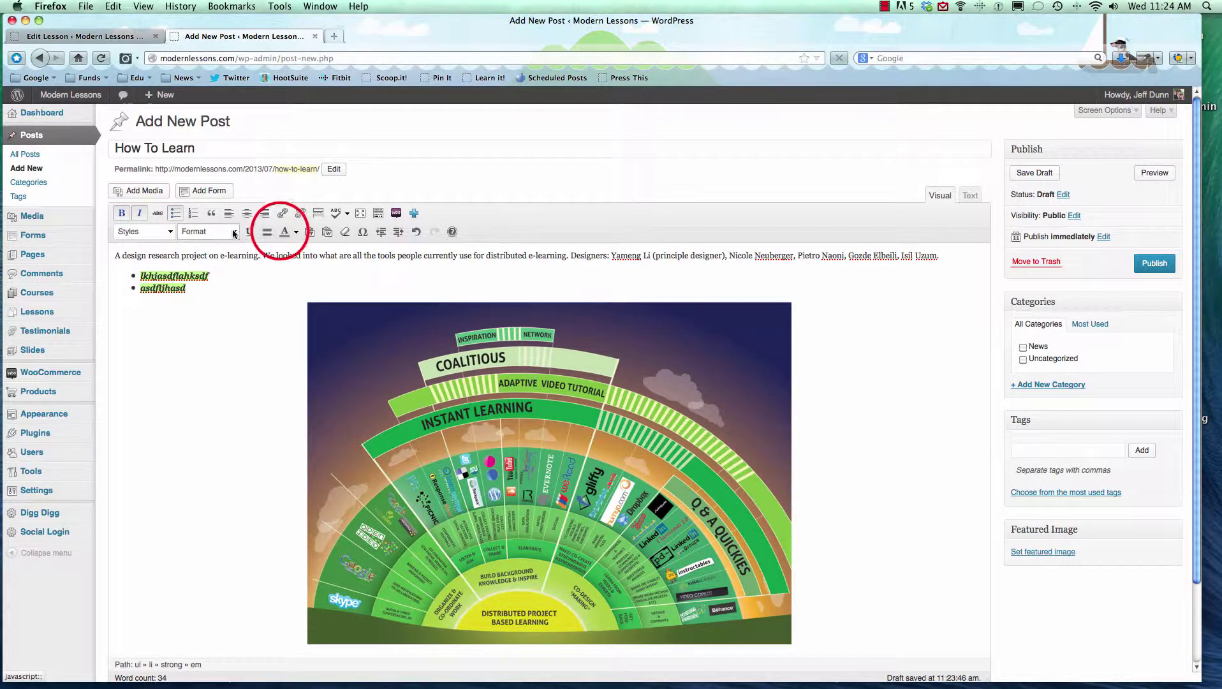
{"action": "left_click", "coordinate": [294, 233]}
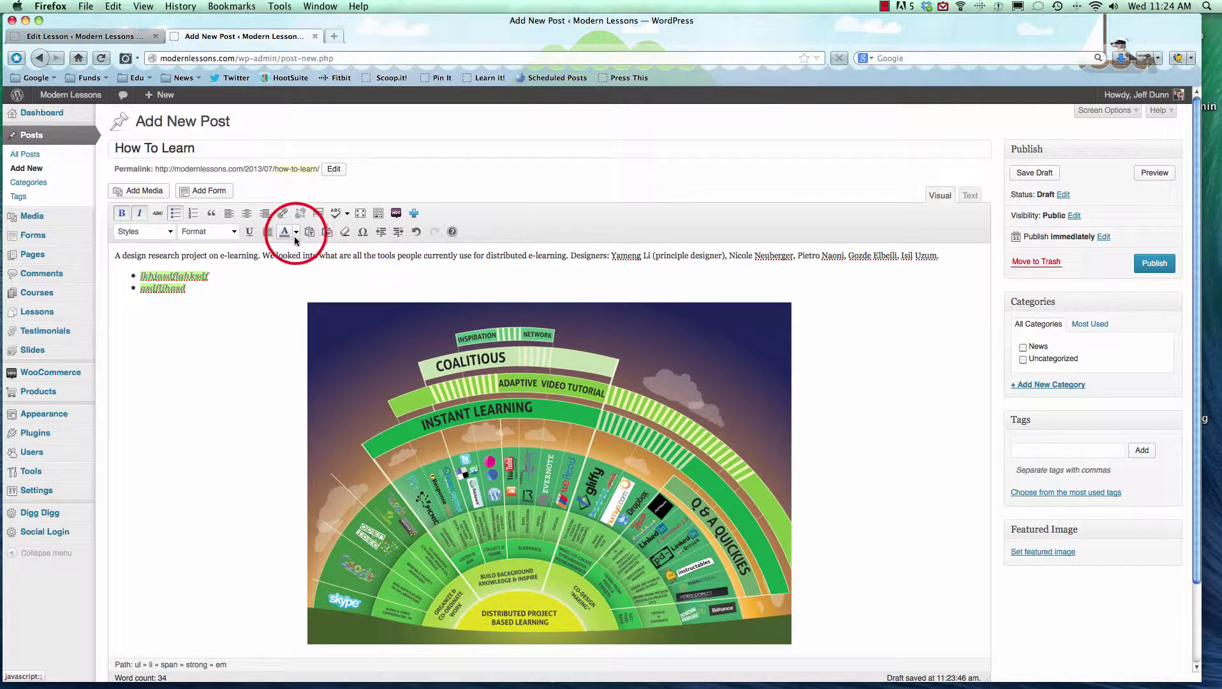
{"action": "left_click", "coordinate": [221, 286]}
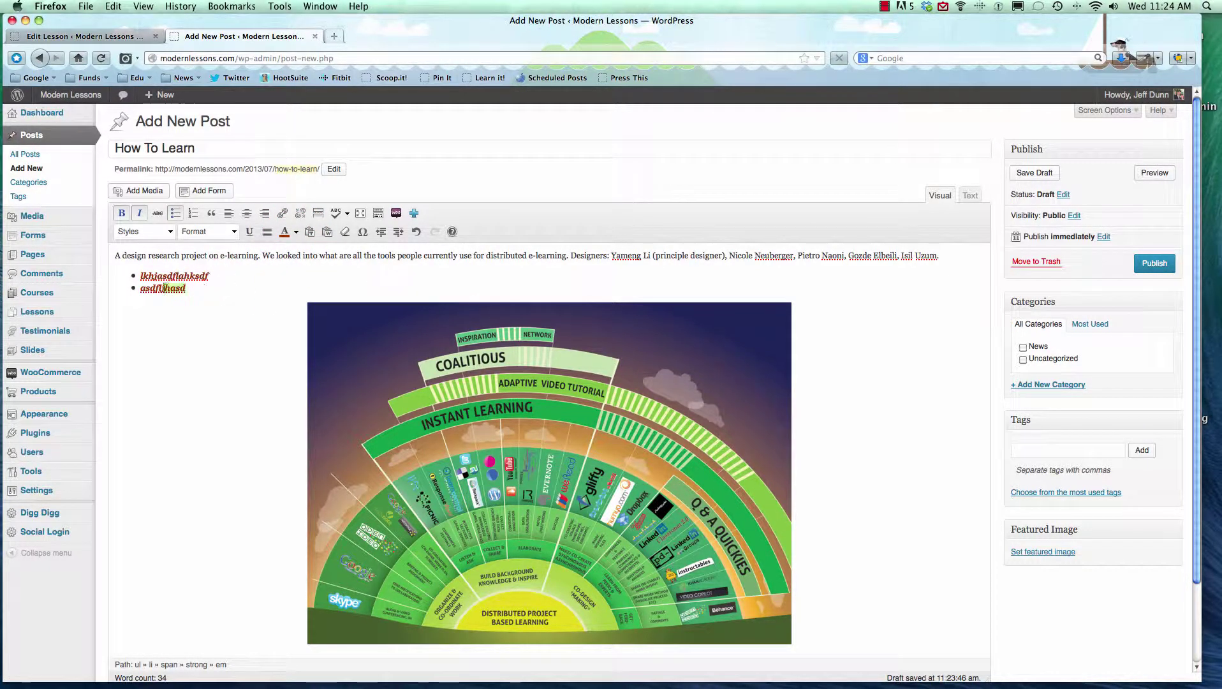
{"action": "key", "text": "BackSpace"}
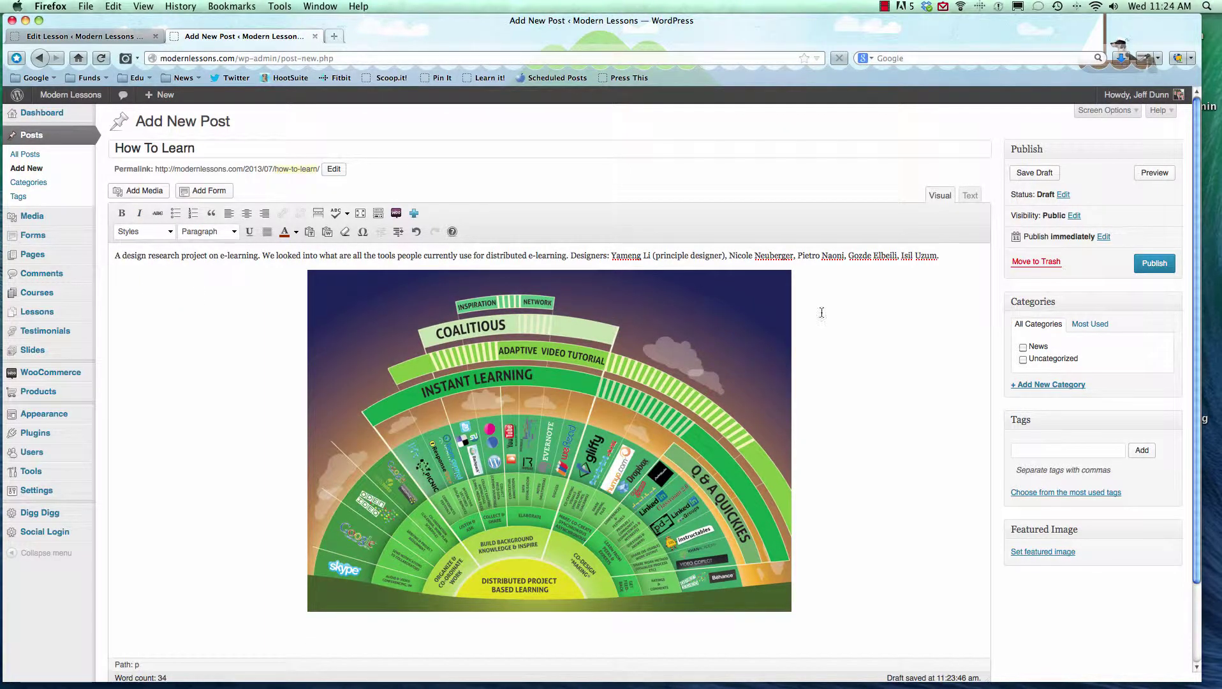
Tick the News category and add the tags learning, education and images.
{"action": "left_click", "coordinate": [1022, 348]}
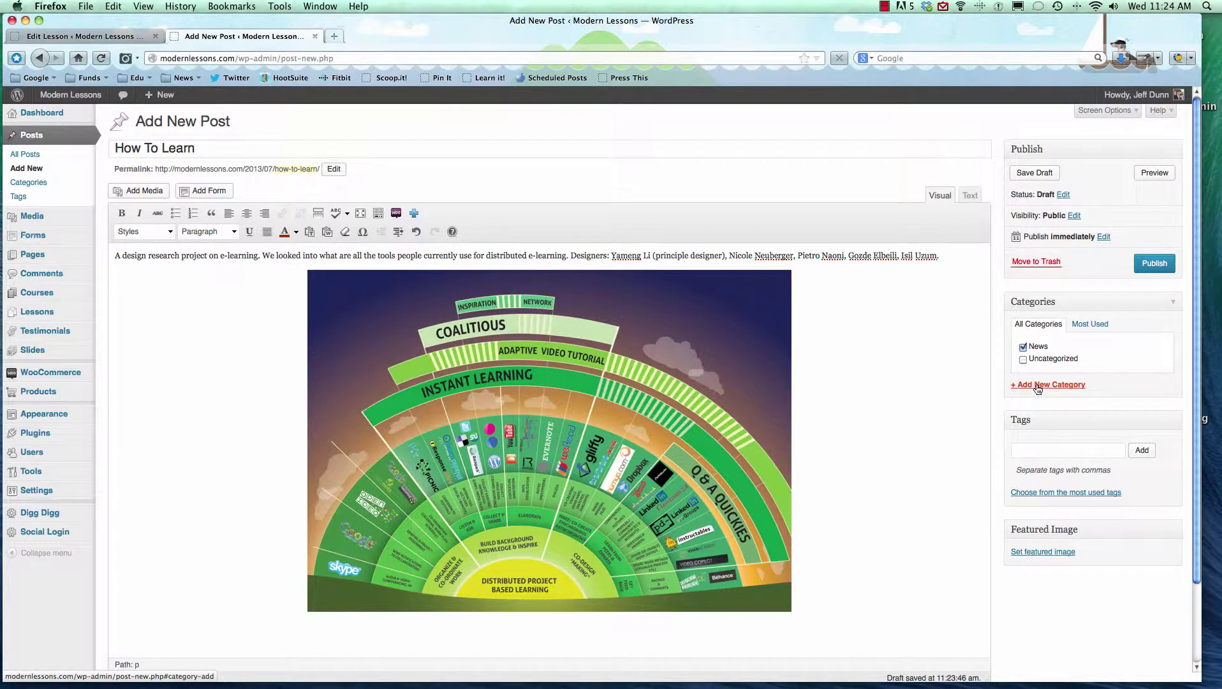
{"action": "left_click", "coordinate": [1034, 450]}
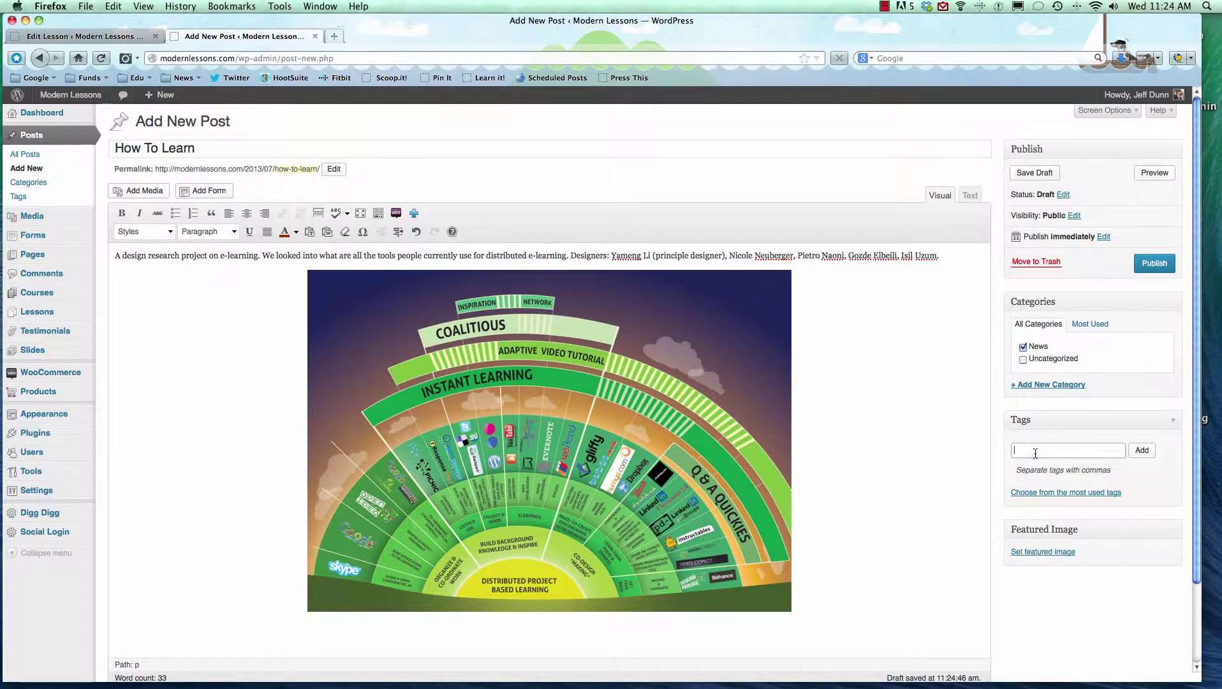
{"action": "type", "text": "learning, education, images"}
{"action": "key", "text": "Return"}
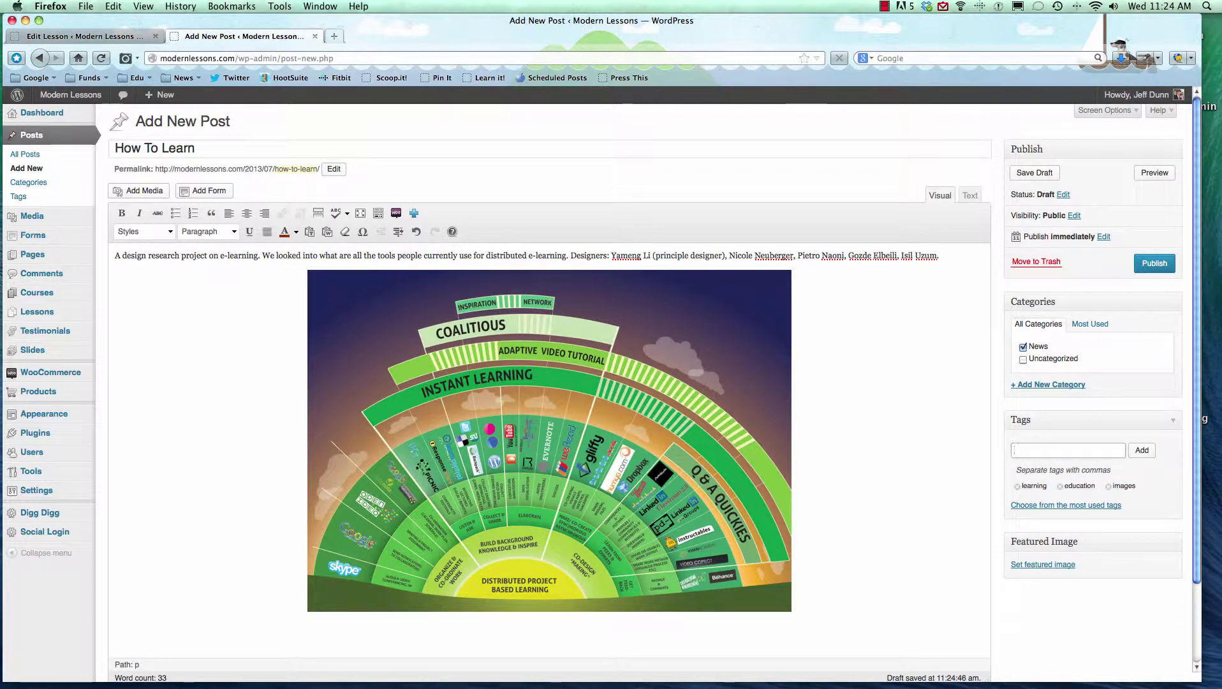
Choose the distributedlearning infographic from the Media Library as the featured image.
{"action": "left_click", "coordinate": [1043, 565]}
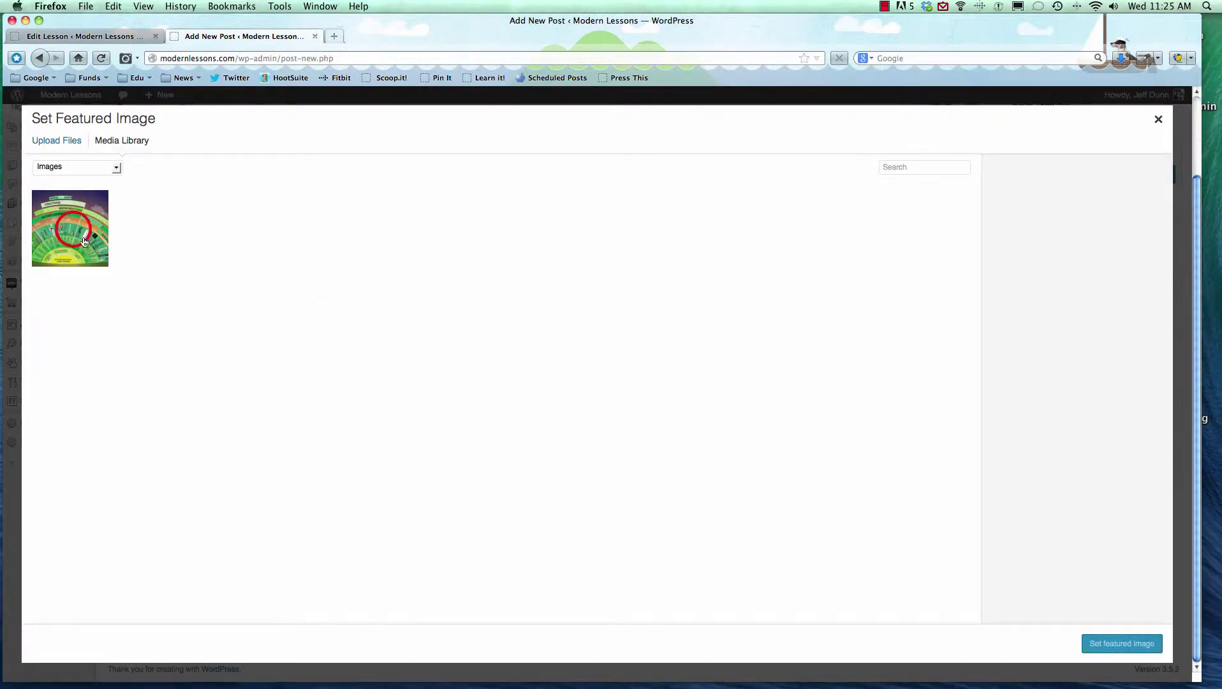
{"action": "left_click", "coordinate": [75, 234]}
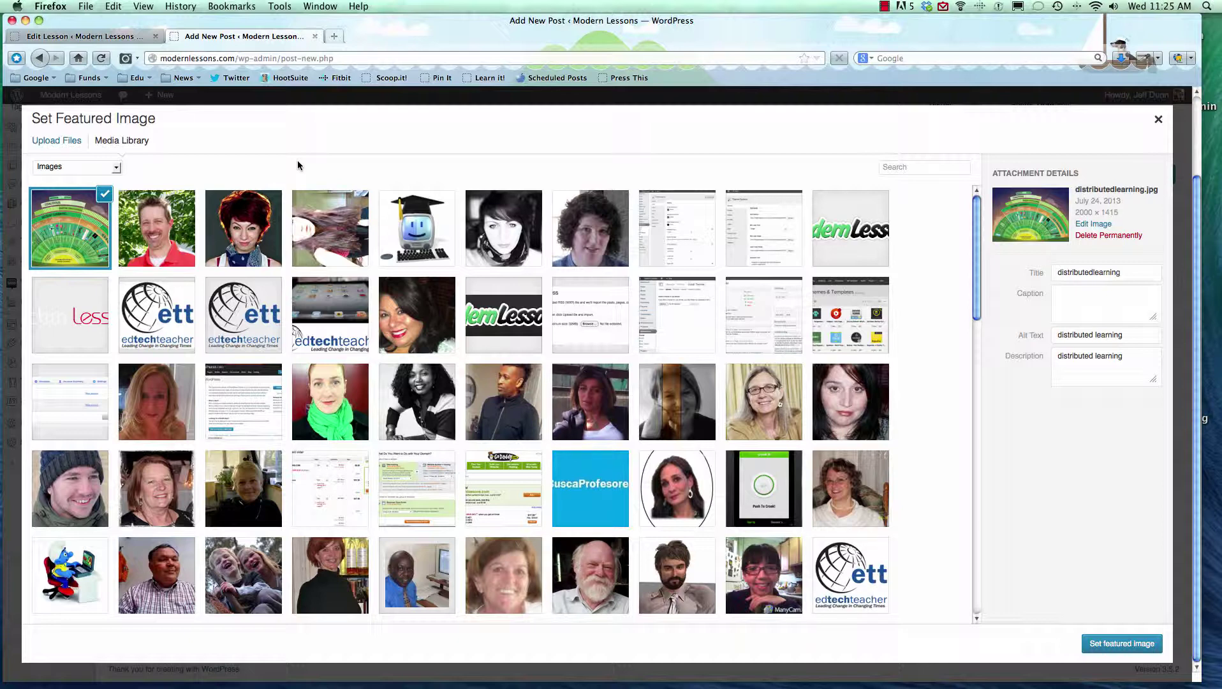
{"action": "left_click", "coordinate": [1107, 644]}
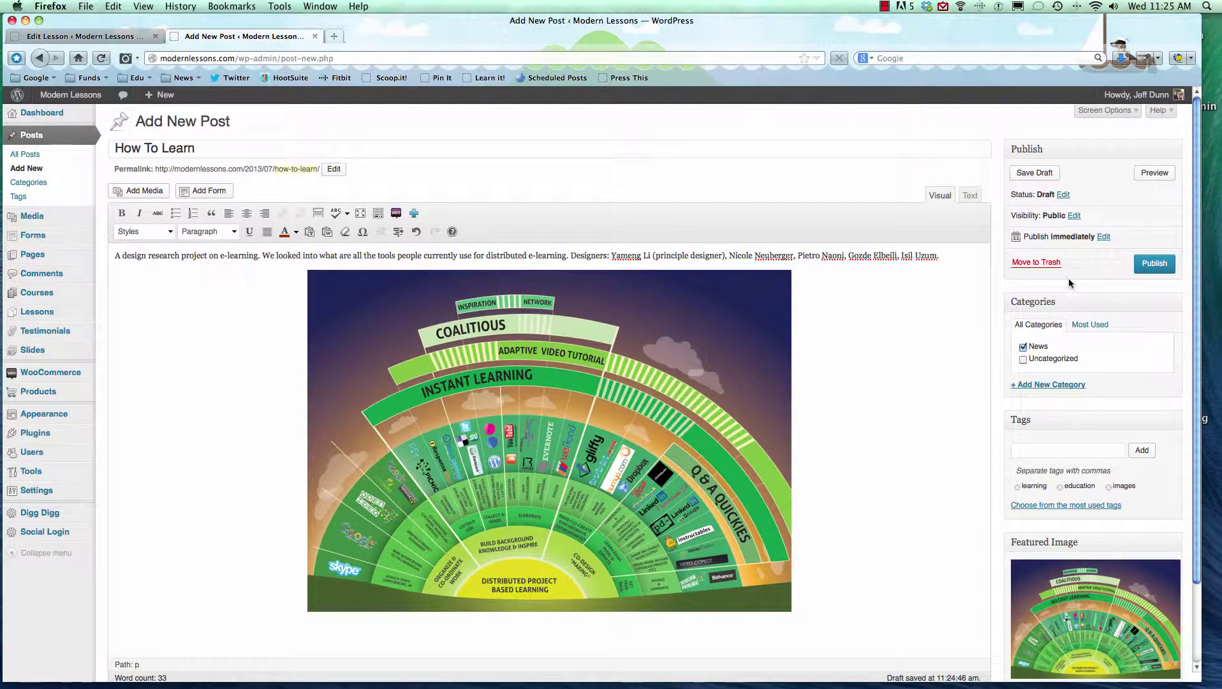
{"action": "scroll", "coordinate": [1068, 270], "scroll_direction": "down", "scroll_amount": 3}
{"action": "scroll", "coordinate": [1069, 270], "scroll_direction": "up", "scroll_amount": 3}
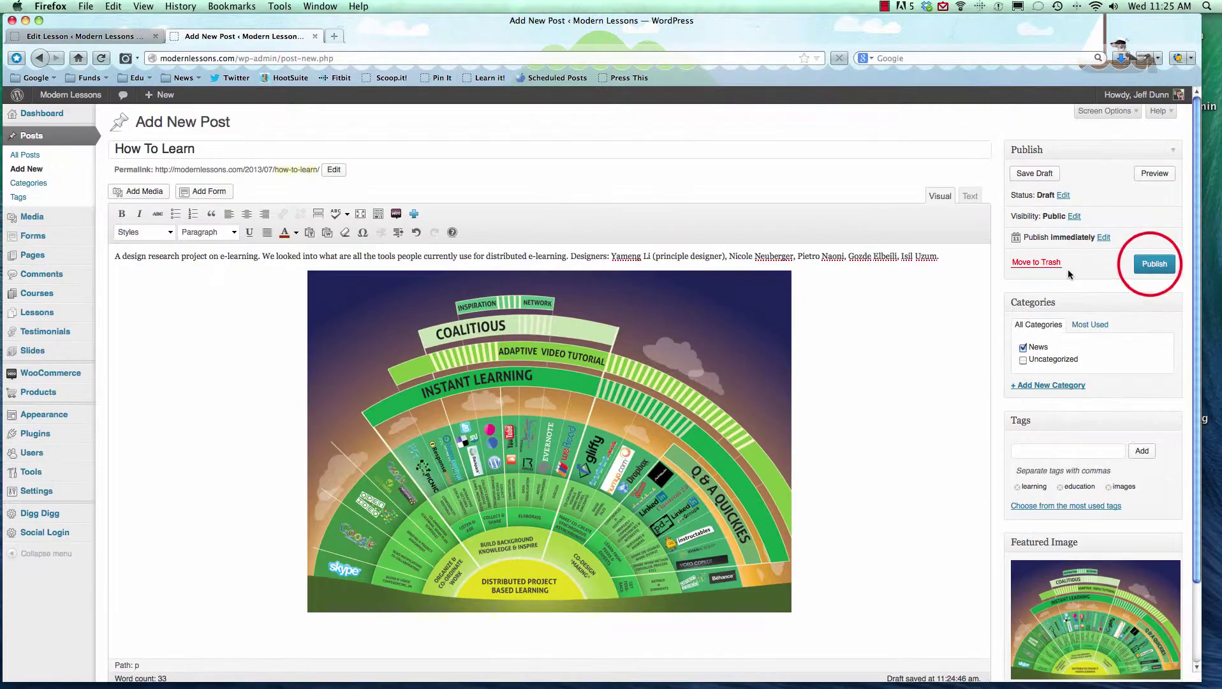
Publish the 'How To Learn' post and open its live page.
{"action": "left_click", "coordinate": [1153, 263]}
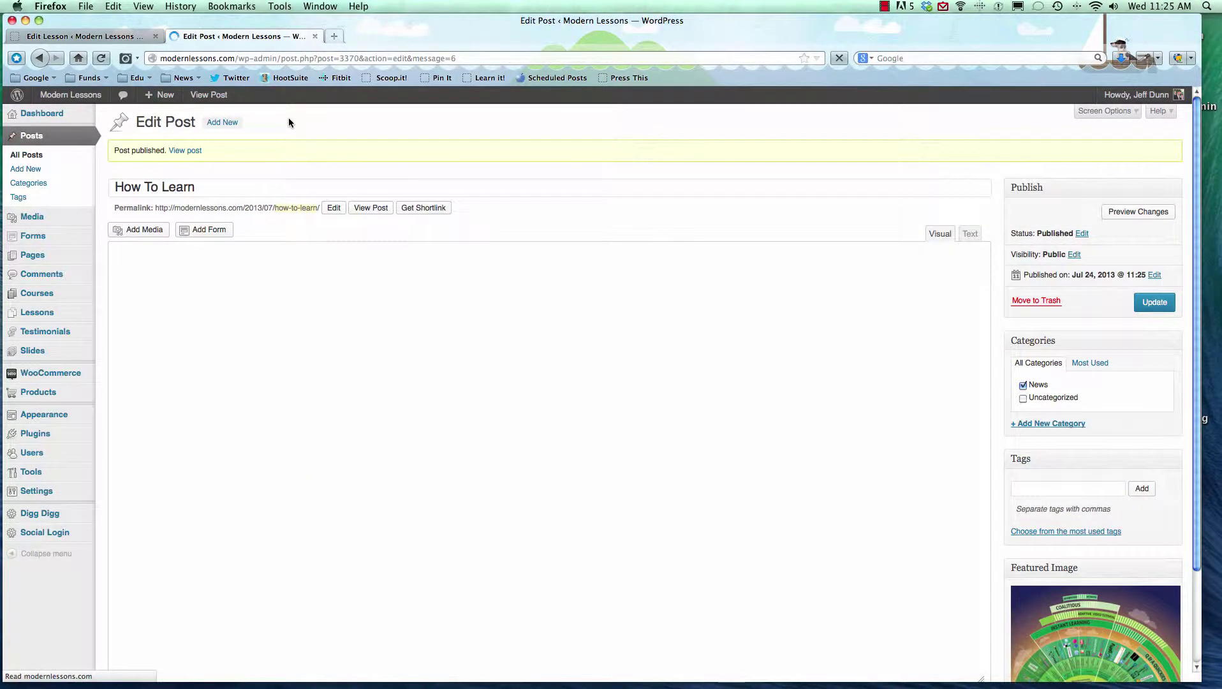
{"action": "left_click", "coordinate": [185, 153]}
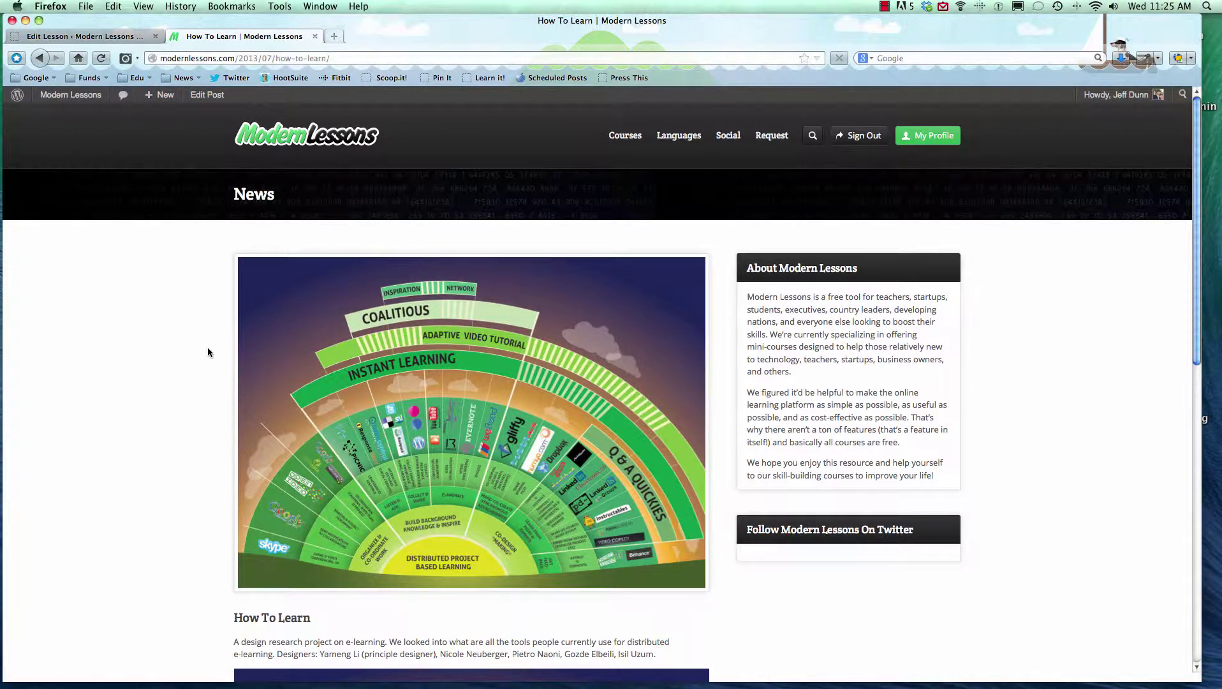
{"action": "scroll", "coordinate": [207, 351], "scroll_direction": "down", "scroll_amount": 2}
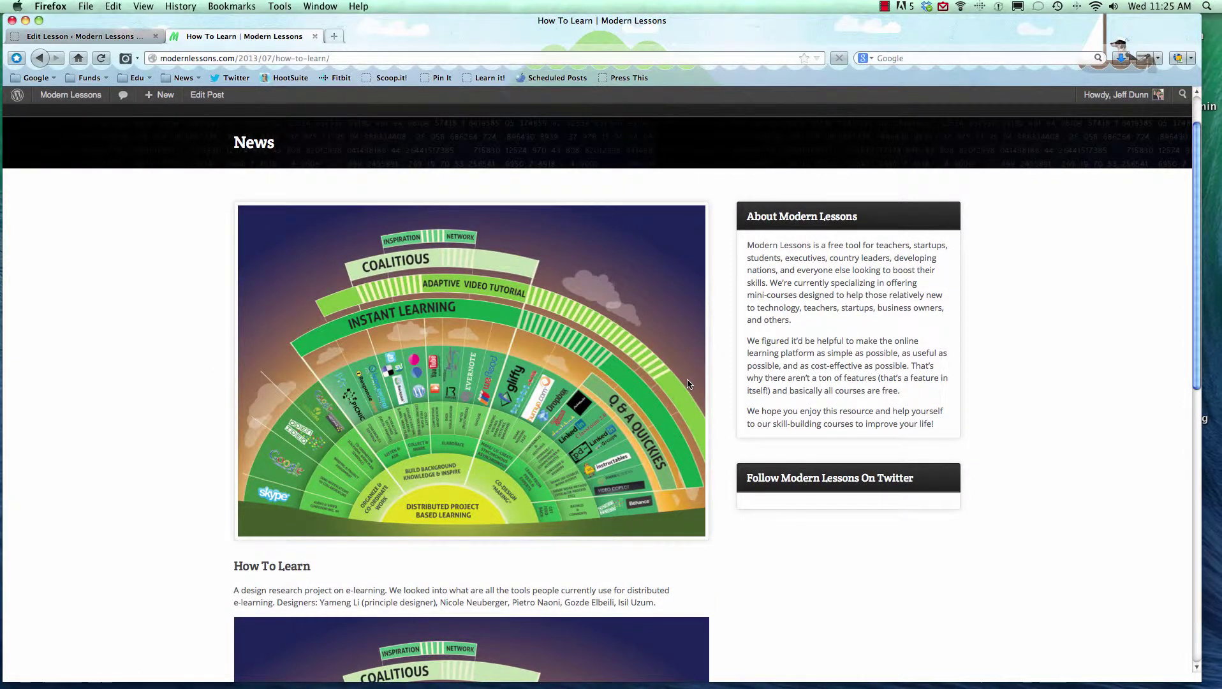
{"action": "scroll", "coordinate": [688, 384], "scroll_direction": "down", "scroll_amount": 5}
{"action": "scroll", "coordinate": [688, 384], "scroll_direction": "down", "scroll_amount": 7}
{"action": "scroll", "coordinate": [283, 337], "scroll_direction": "up", "scroll_amount": 4}
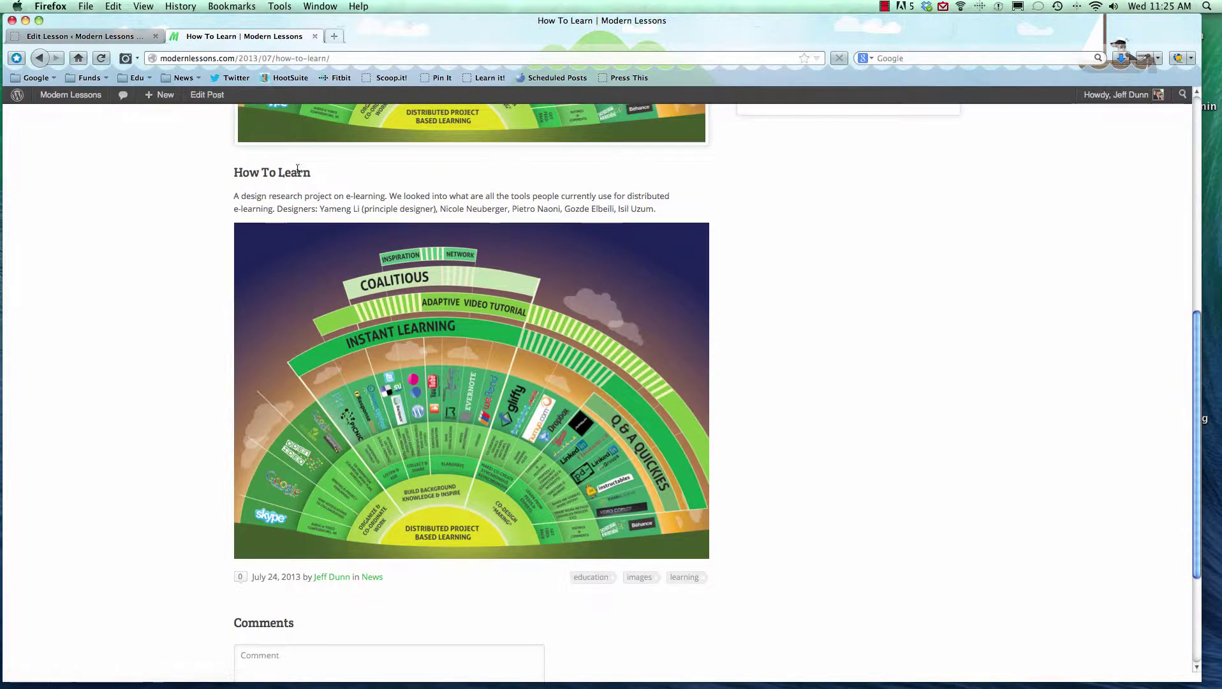
Scroll through the live post to check the infographic, date line, category and tags.
{"action": "left_click_drag", "start_coordinate": [261, 577], "coordinate": [394, 580]}
{"action": "scroll", "coordinate": [395, 580], "scroll_direction": "down", "scroll_amount": 1}
{"action": "left_click", "coordinate": [395, 582]}
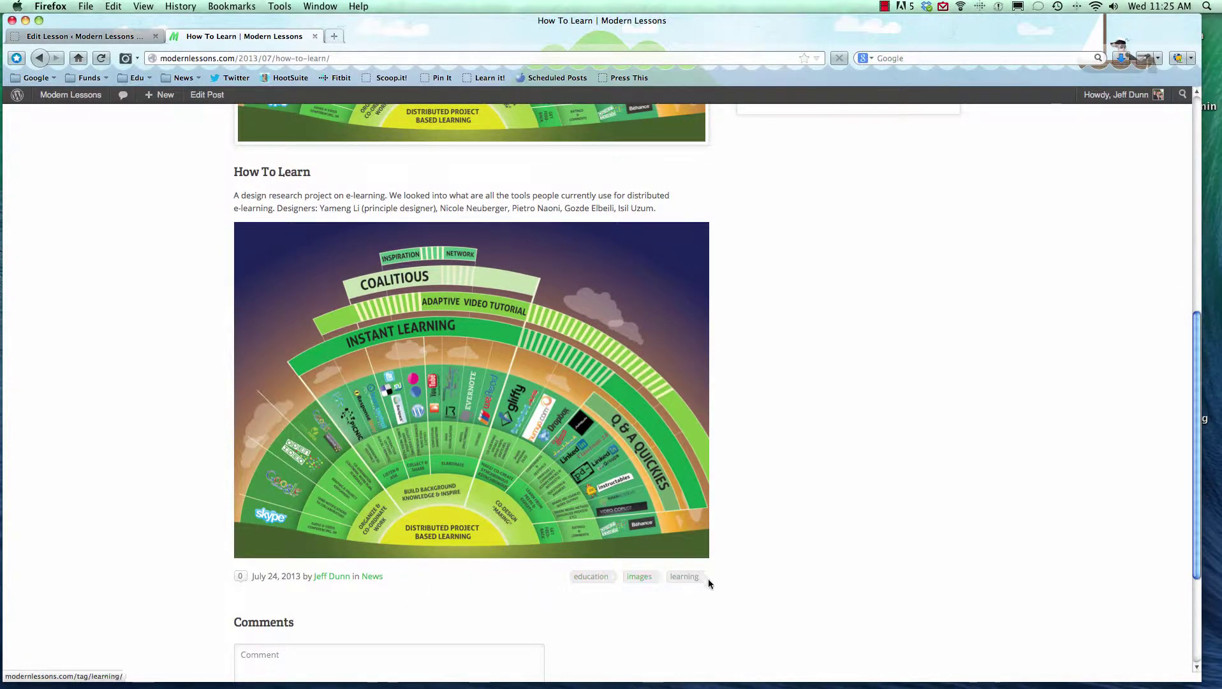
{"action": "scroll", "coordinate": [781, 599], "scroll_direction": "down", "scroll_amount": 5}
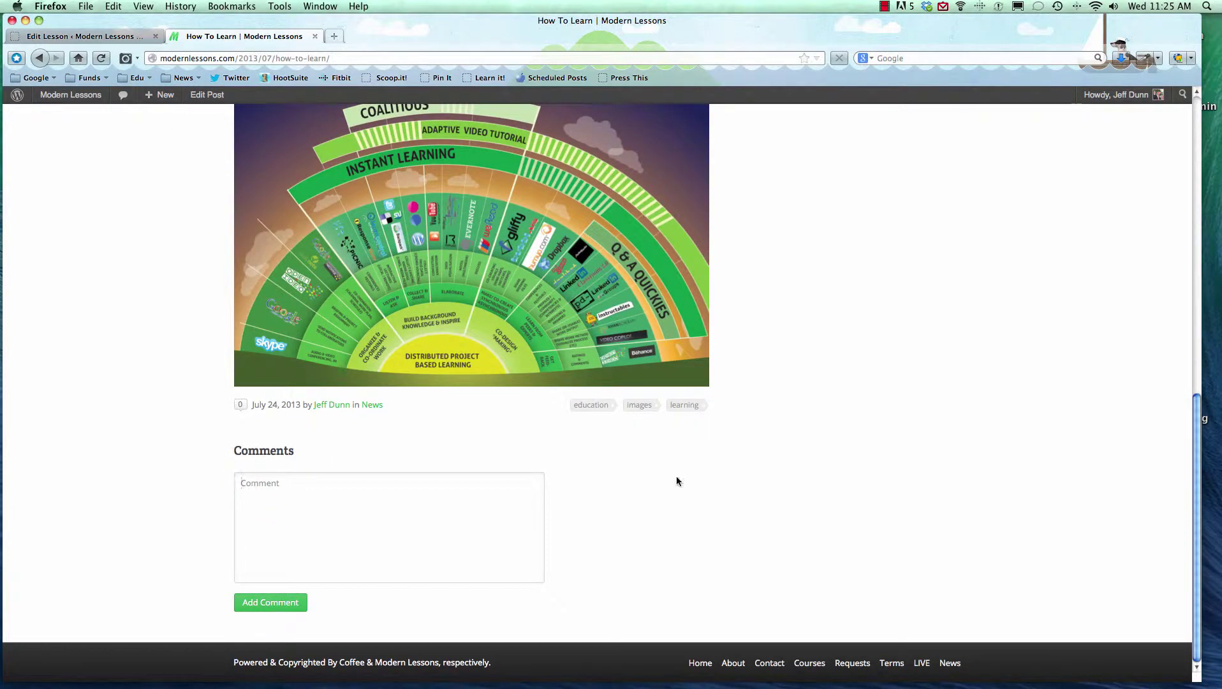
{"action": "scroll", "coordinate": [661, 478], "scroll_direction": "up", "scroll_amount": 10}
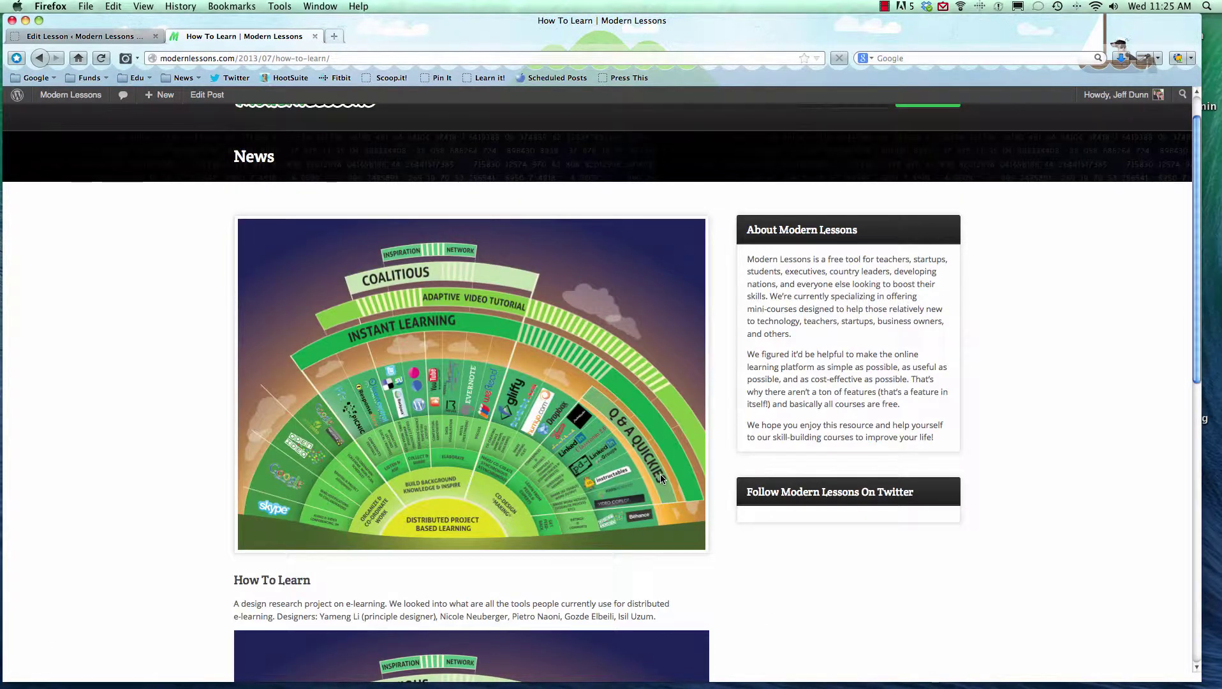
{"action": "scroll", "coordinate": [657, 447], "scroll_direction": "up", "scroll_amount": 2}
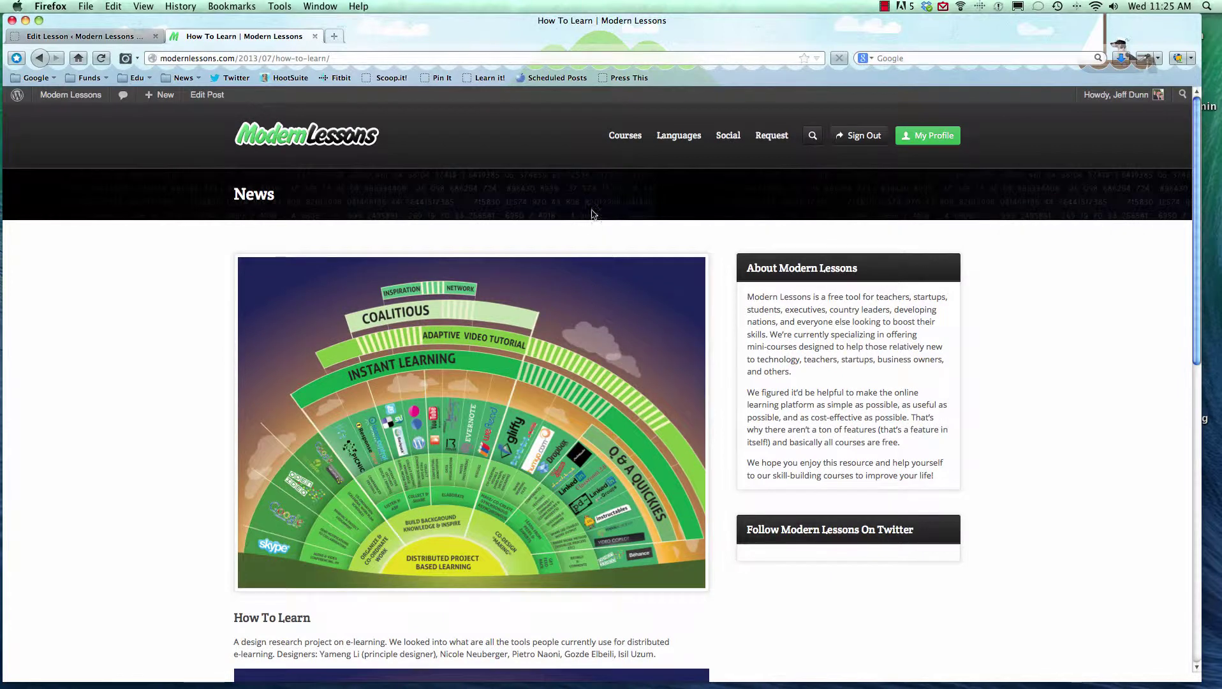
{"action": "scroll", "coordinate": [585, 214], "scroll_direction": "down", "scroll_amount": 5}
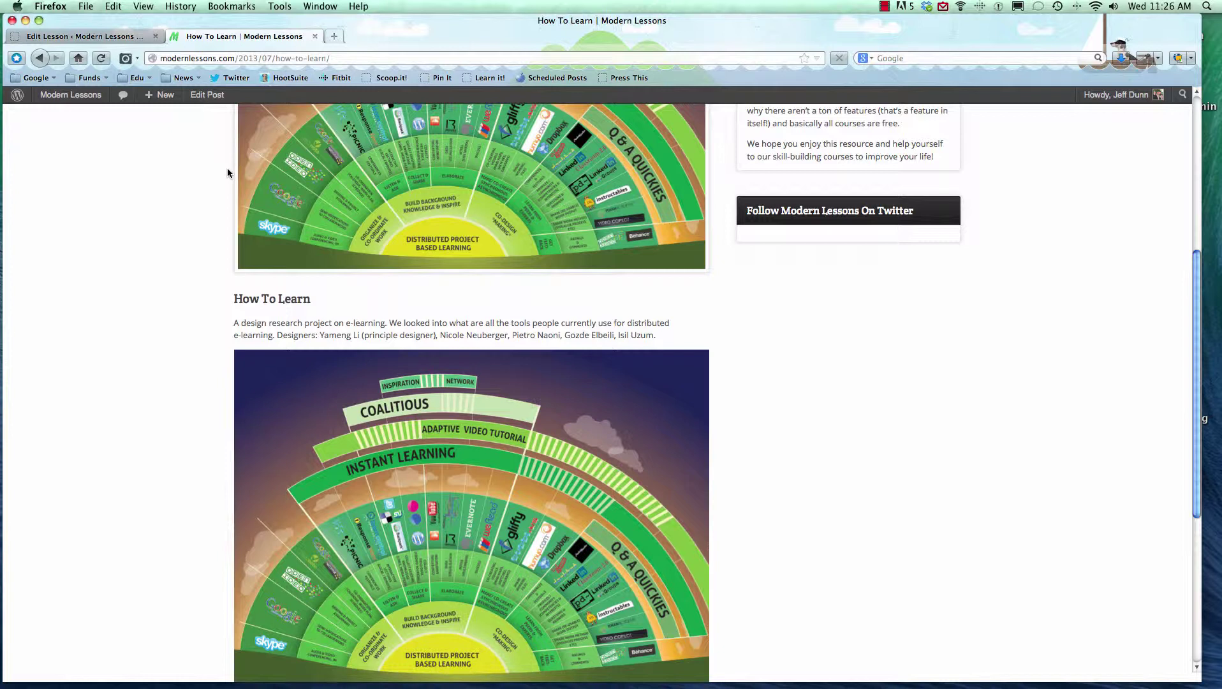
Reopen the post in the editor, delete the word 'people', then move the post to Trash.
{"action": "left_click", "coordinate": [220, 96]}
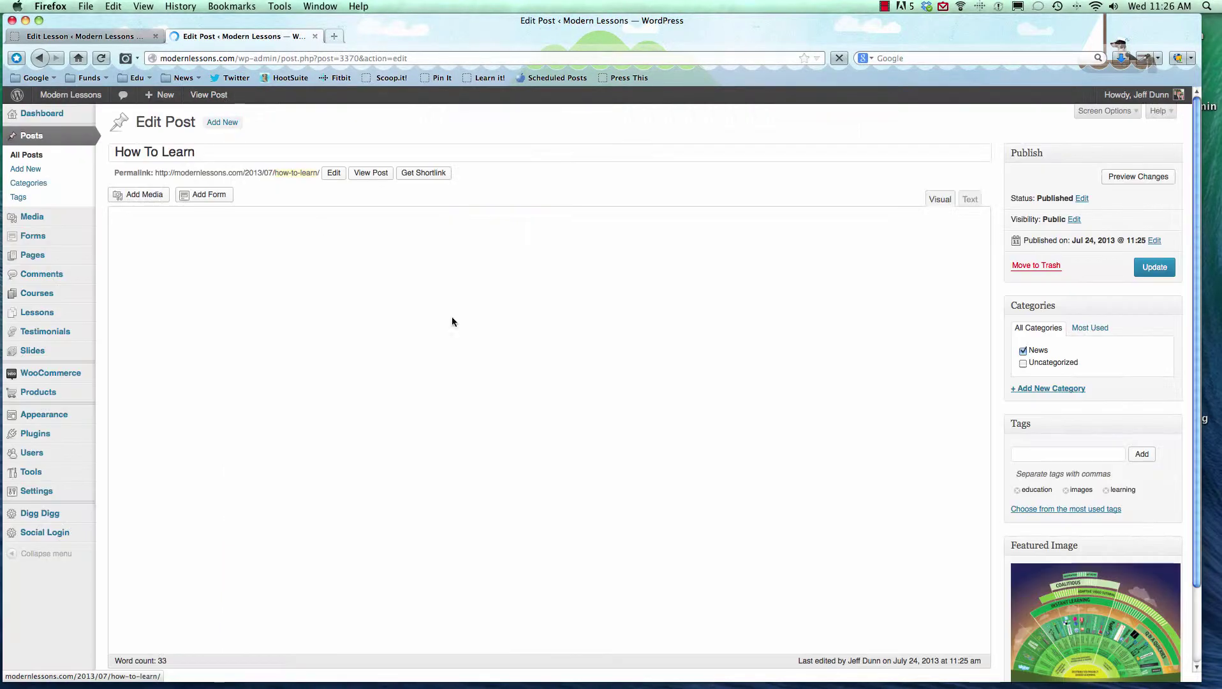
{"action": "left_click", "coordinate": [410, 262]}
{"action": "double_click", "coordinate": [410, 261]}
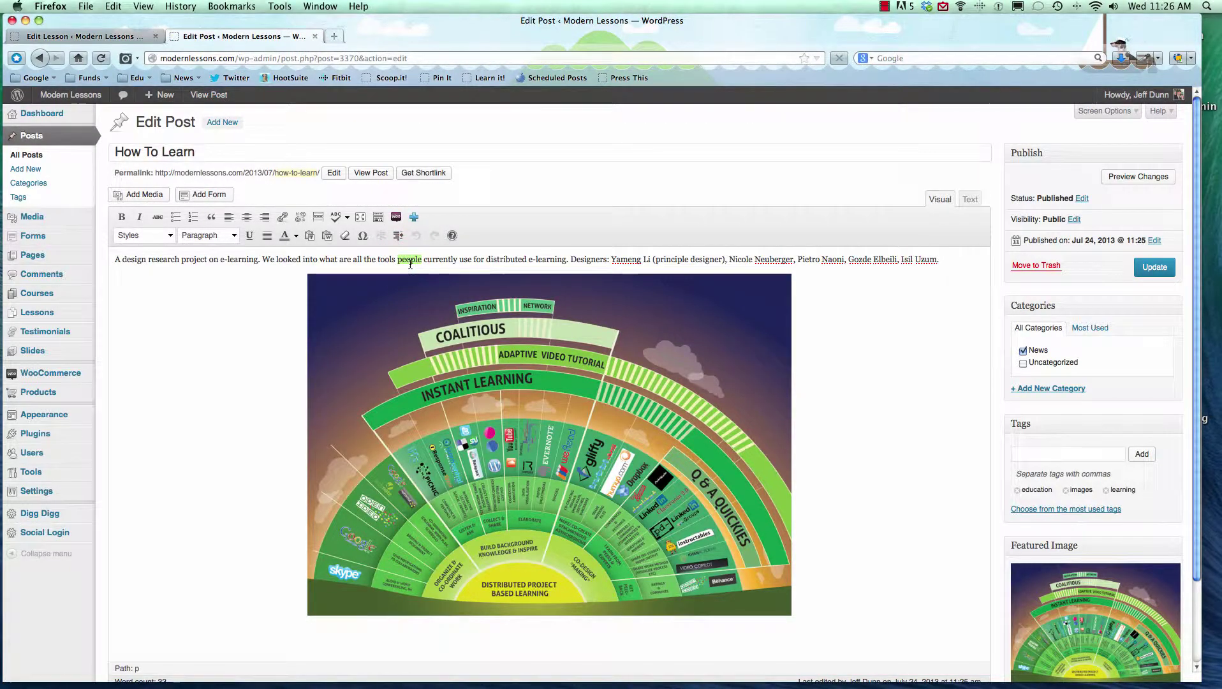
{"action": "key", "text": "BackSpace"}
{"action": "key", "text": "BackSpace"}
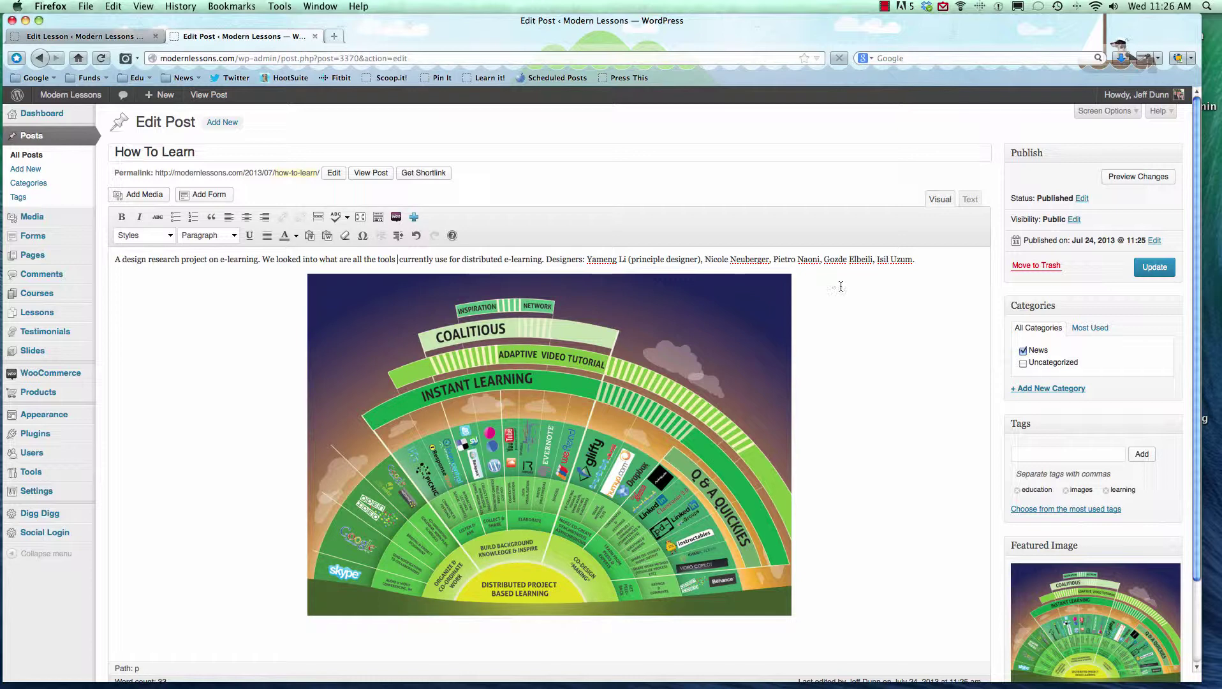
{"action": "key", "text": "BackSpace"}
{"action": "left_click", "coordinate": [1092, 287]}
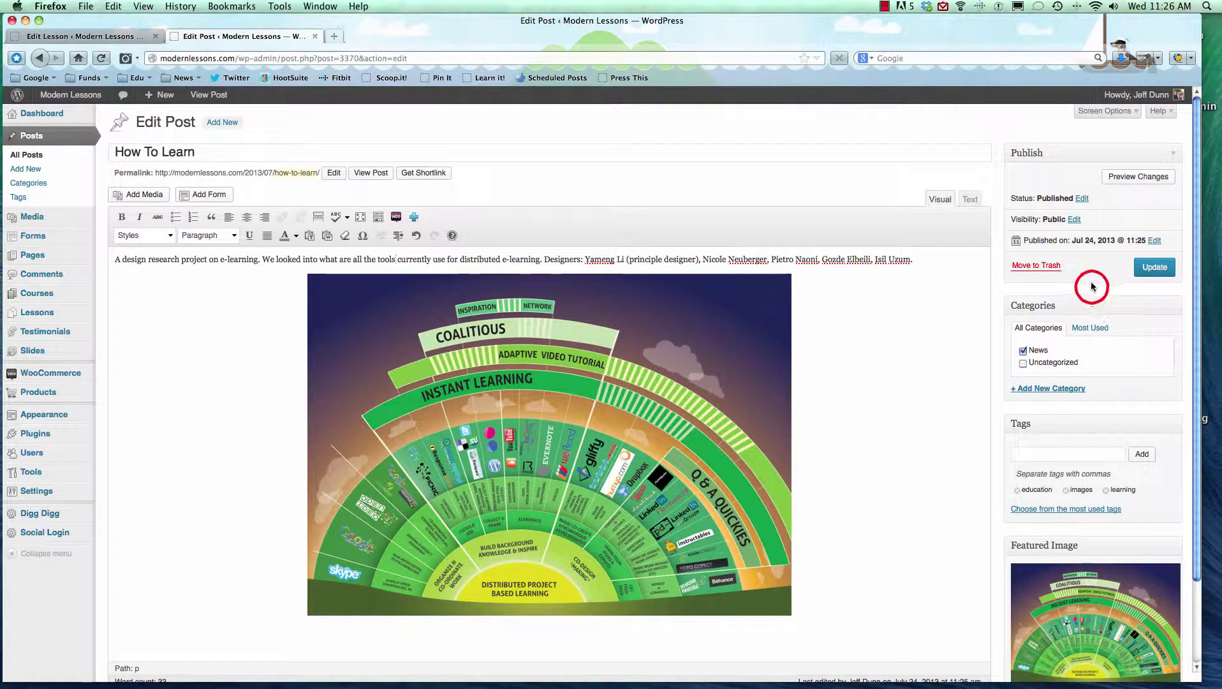
{"action": "left_click", "coordinate": [1048, 267]}
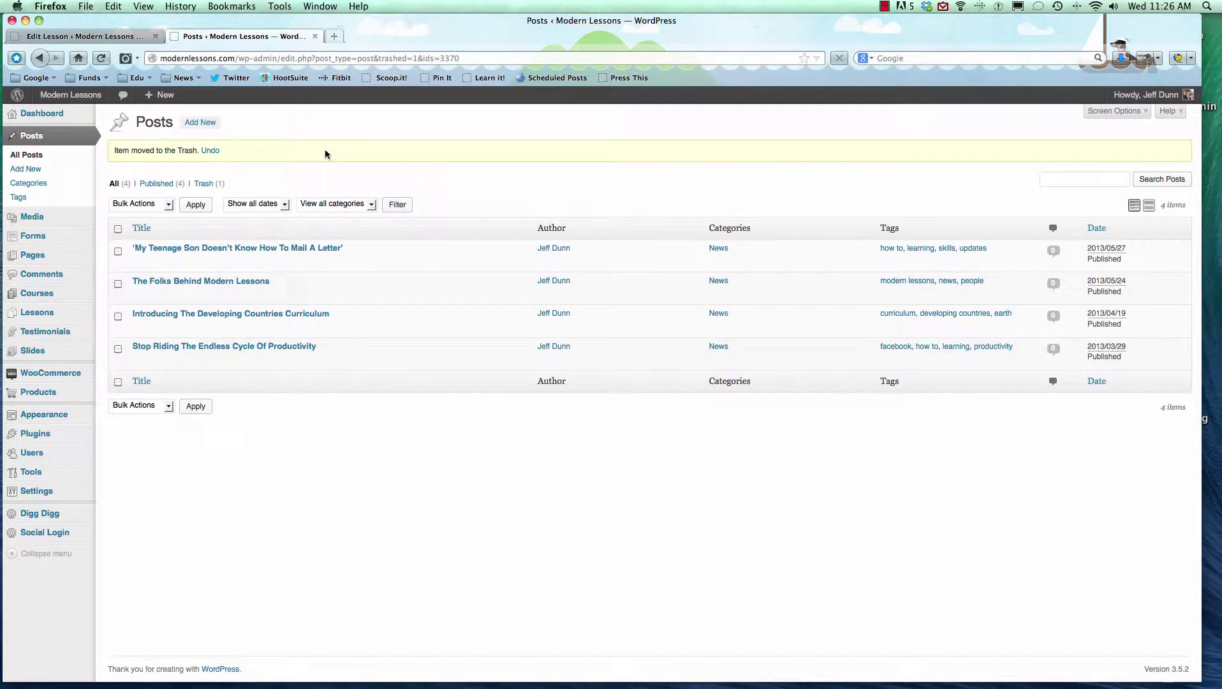
Load the site's /news page and scroll through its four remaining posts.
{"action": "left_click", "coordinate": [251, 56]}
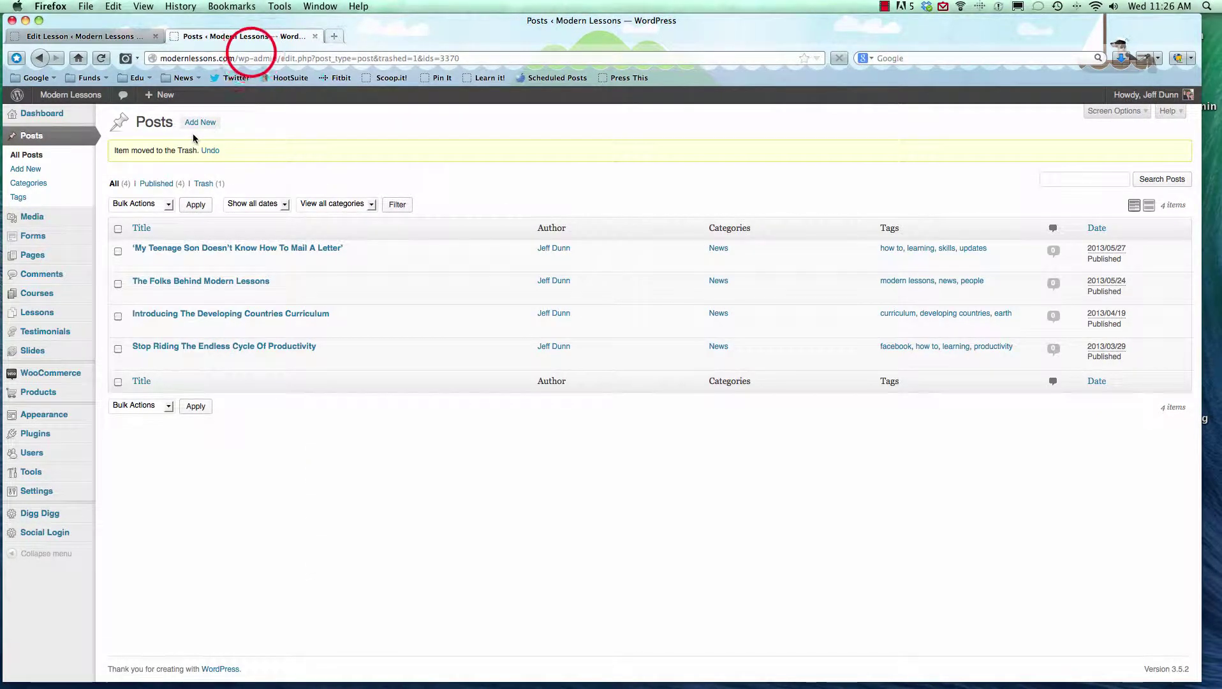
{"action": "left_click_drag", "start_coordinate": [237, 58], "coordinate": [460, 58]}
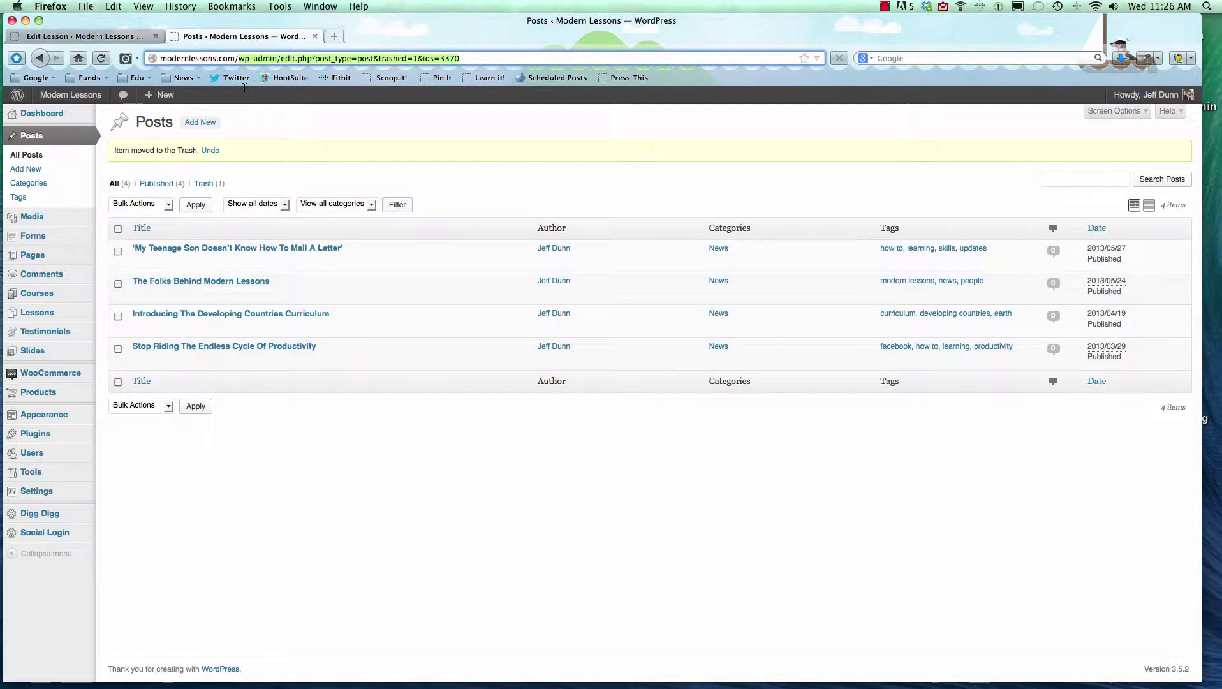
{"action": "type", "text": "news"}
{"action": "key", "text": "Return"}
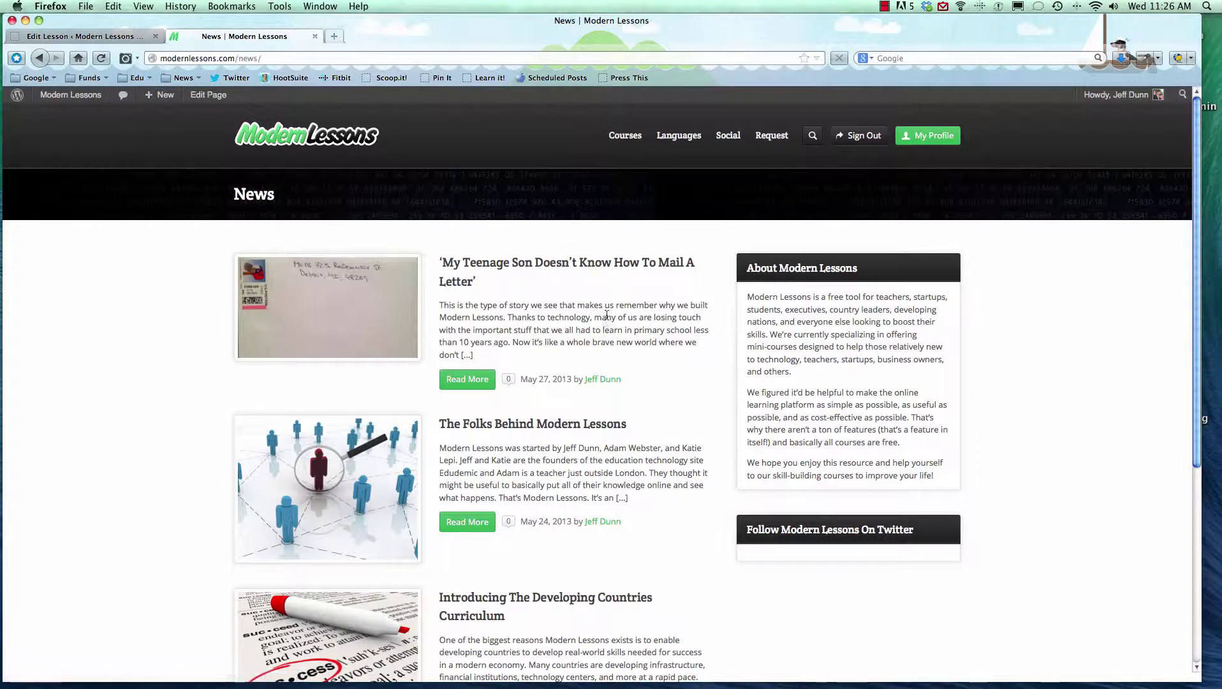
{"action": "scroll", "coordinate": [609, 313], "scroll_direction": "down", "scroll_amount": 5}
{"action": "scroll", "coordinate": [608, 317], "scroll_direction": "up", "scroll_amount": 5}
{"action": "scroll", "coordinate": [554, 431], "scroll_direction": "down", "scroll_amount": 5}
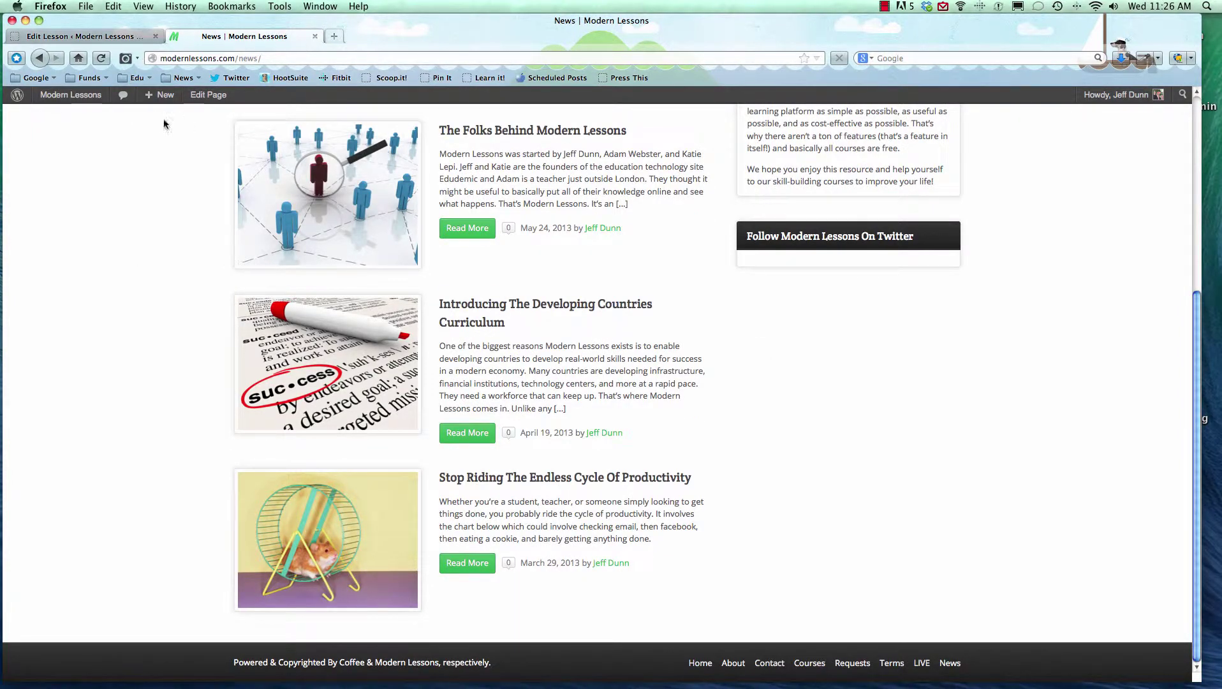
{"action": "mouse_move", "coordinate": [162, 96]}
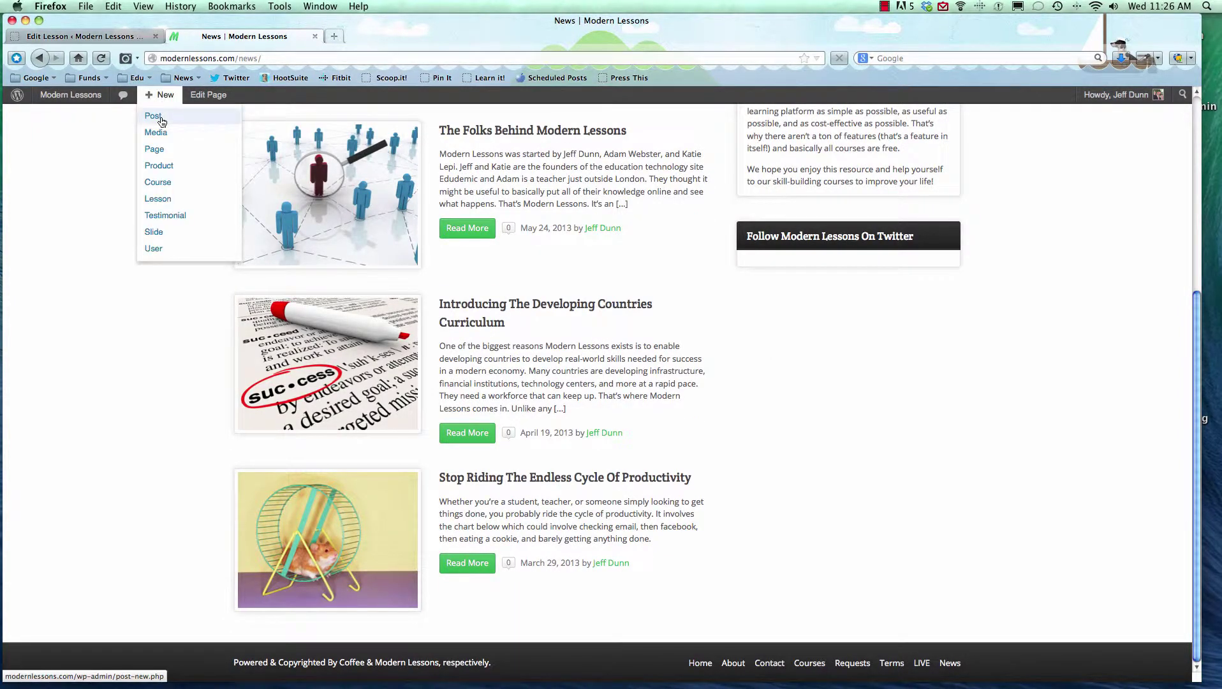
{"action": "left_click", "coordinate": [884, 6]}
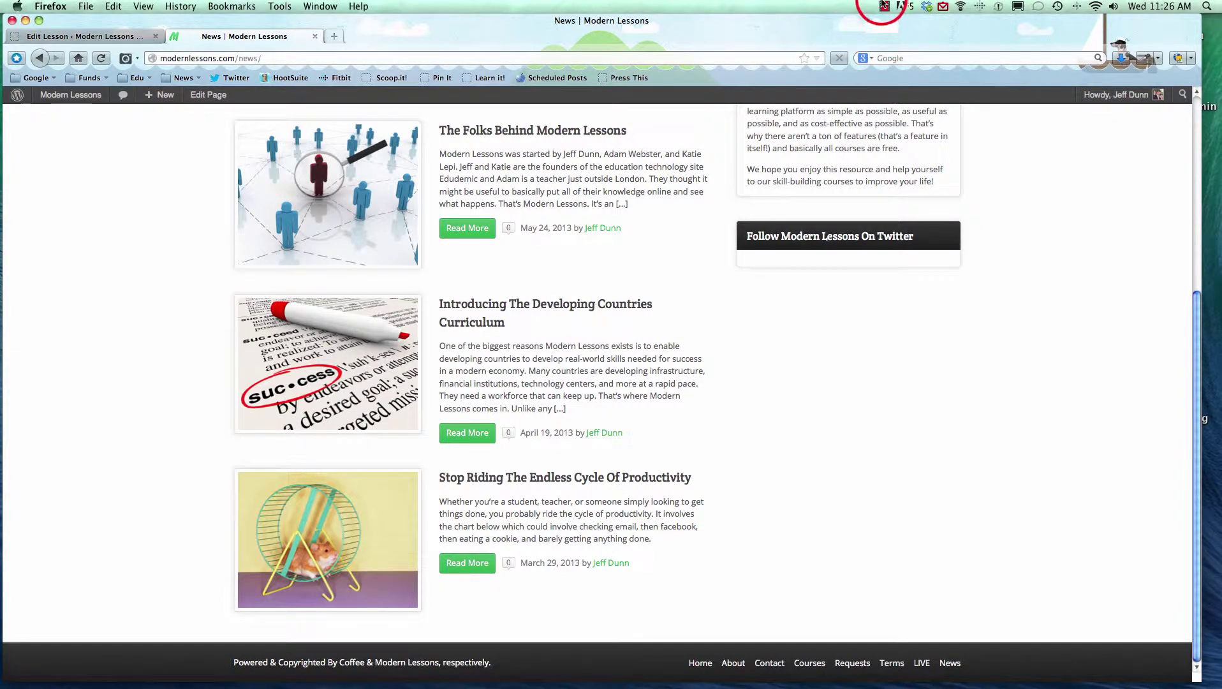